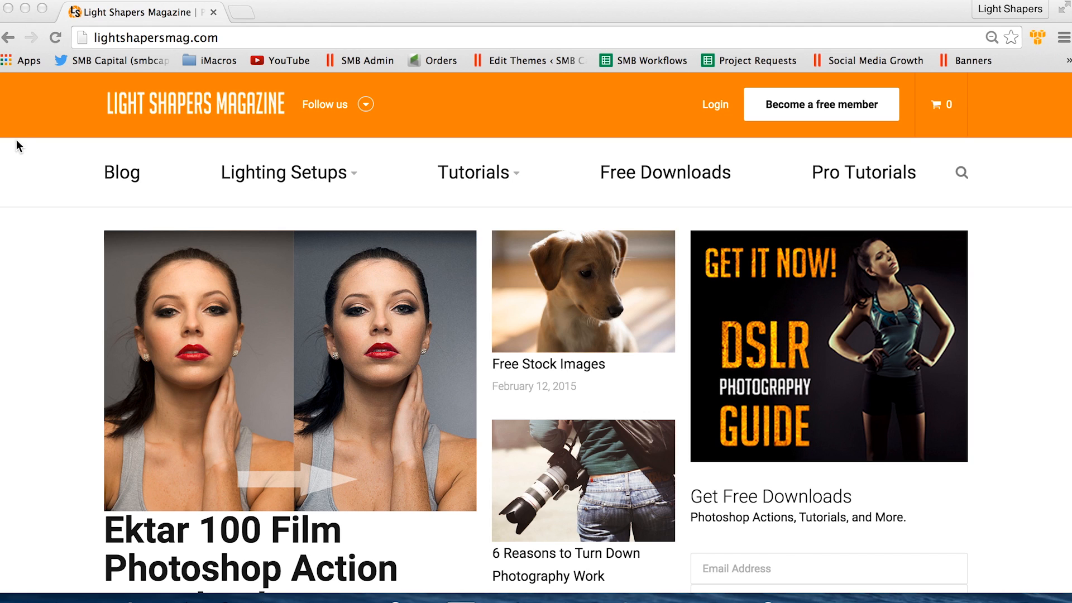
- Open KVW_4985.NEF from the desktop through Camera Raw with its default settings and fit the image to the screen
{"action": "left_click", "coordinate": [25, 9]}
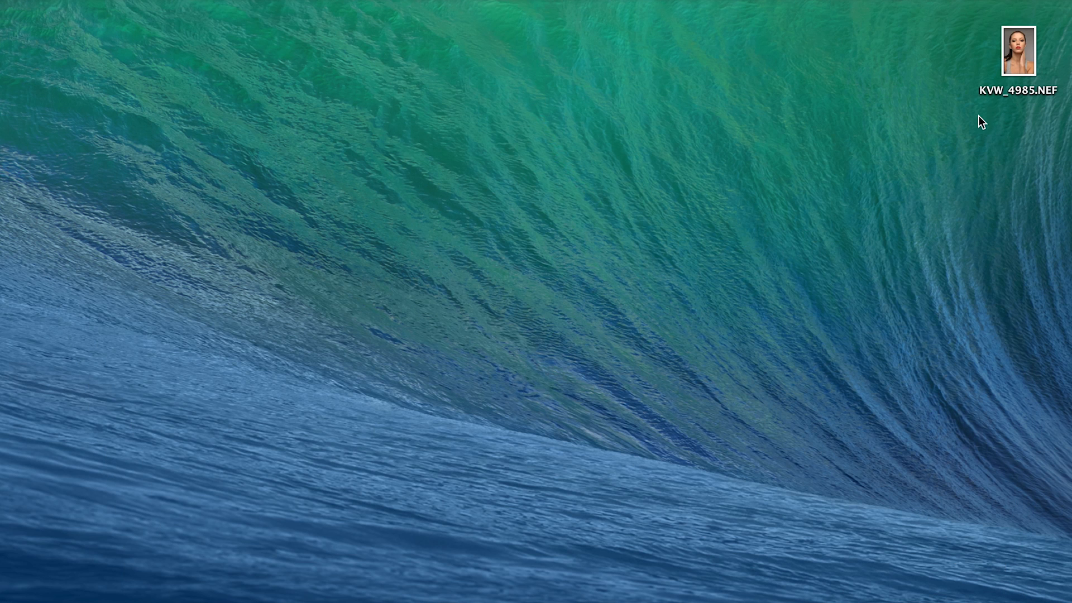
{"action": "left_click", "coordinate": [1022, 60]}
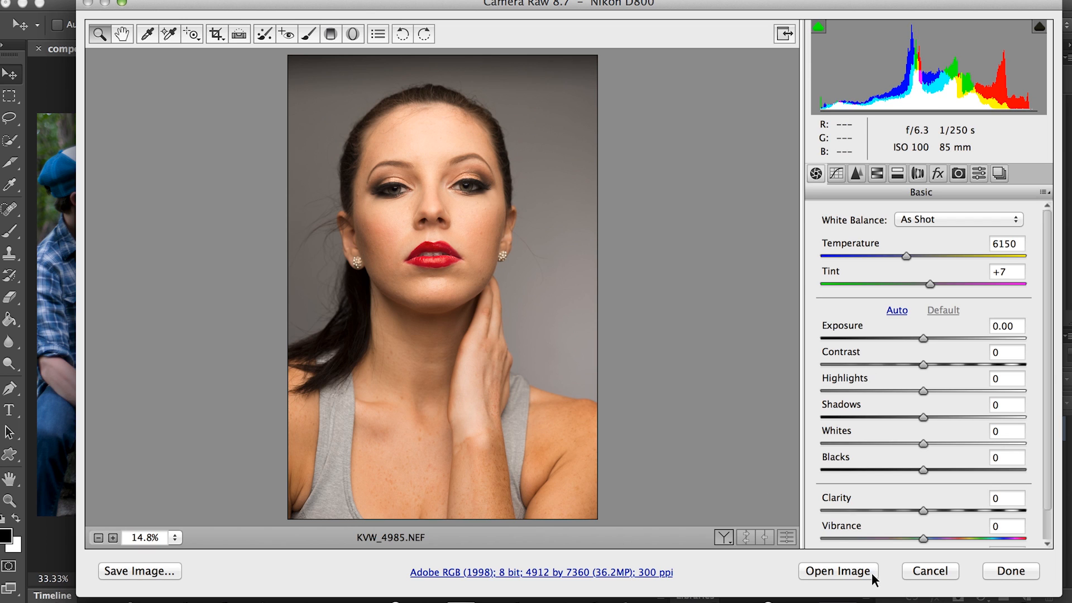
{"action": "left_click", "coordinate": [838, 571]}
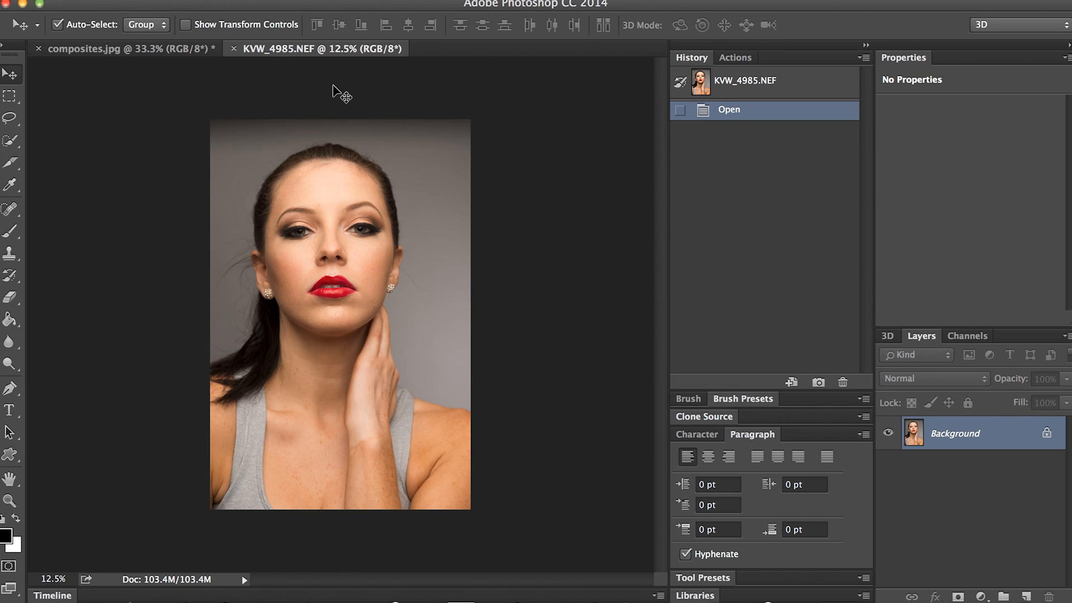
{"action": "key", "text": "super+0"}
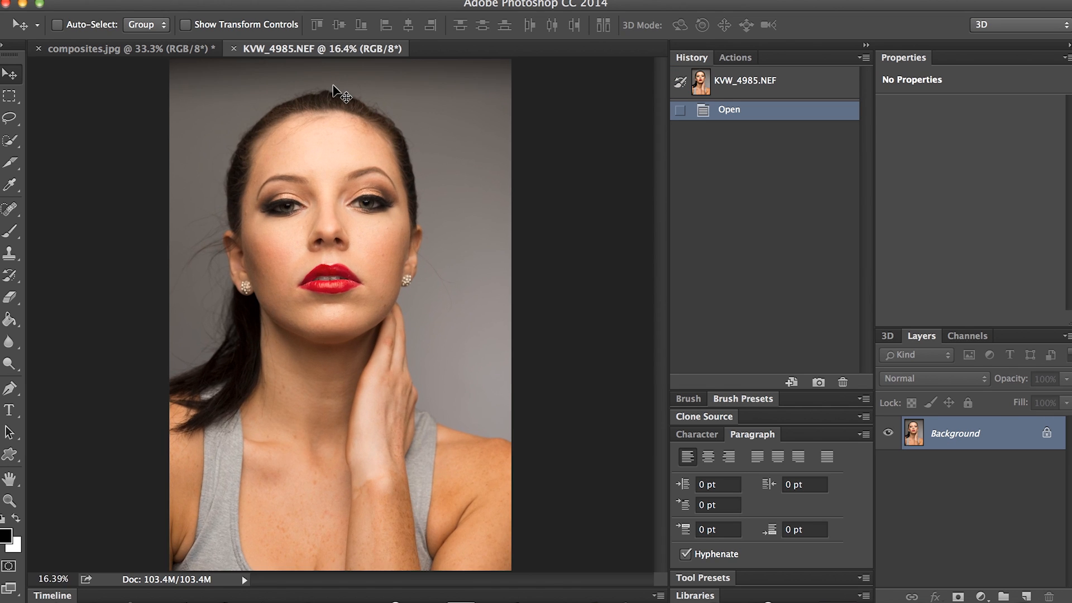
- Run the Ektar 100 Film action from the Light Shapers Magazine set and continue to its sharpening adjustment
{"action": "left_click", "coordinate": [738, 60]}
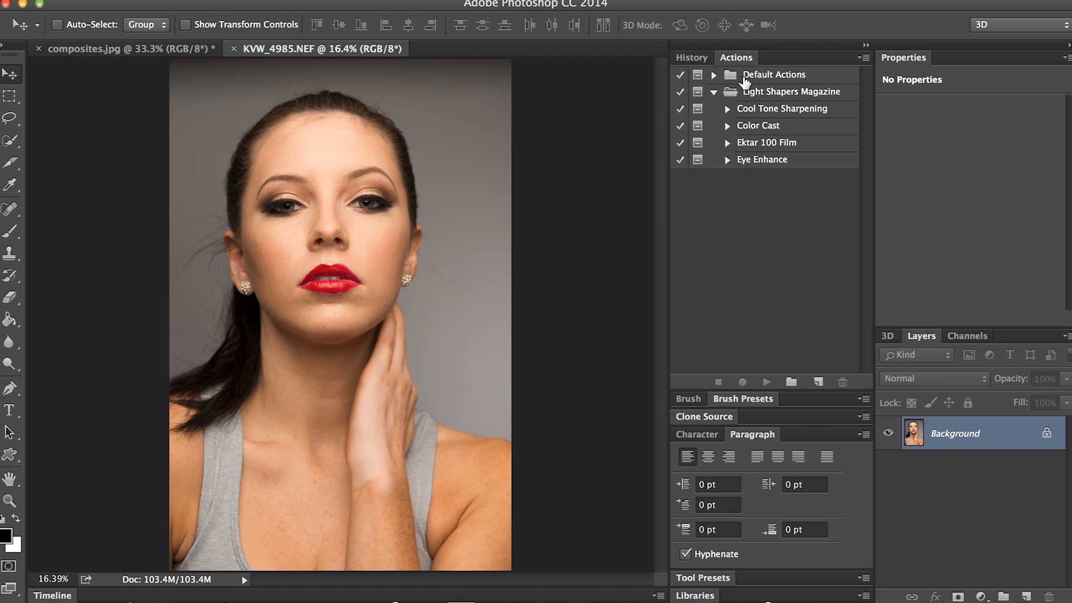
{"action": "left_click", "coordinate": [793, 145]}
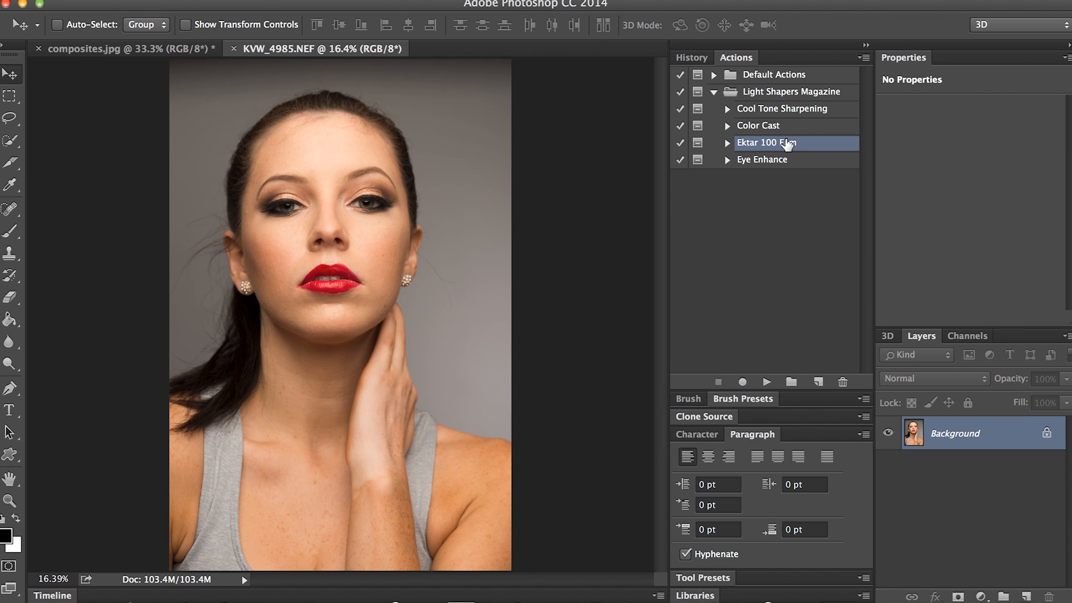
{"action": "left_click", "coordinate": [767, 382]}
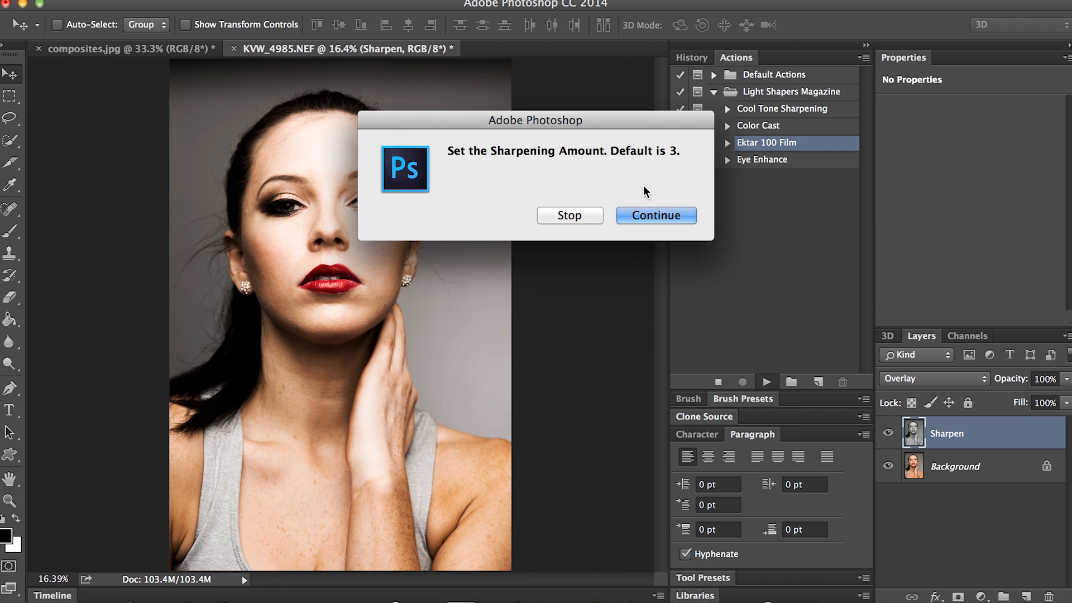
{"action": "left_click", "coordinate": [642, 216]}
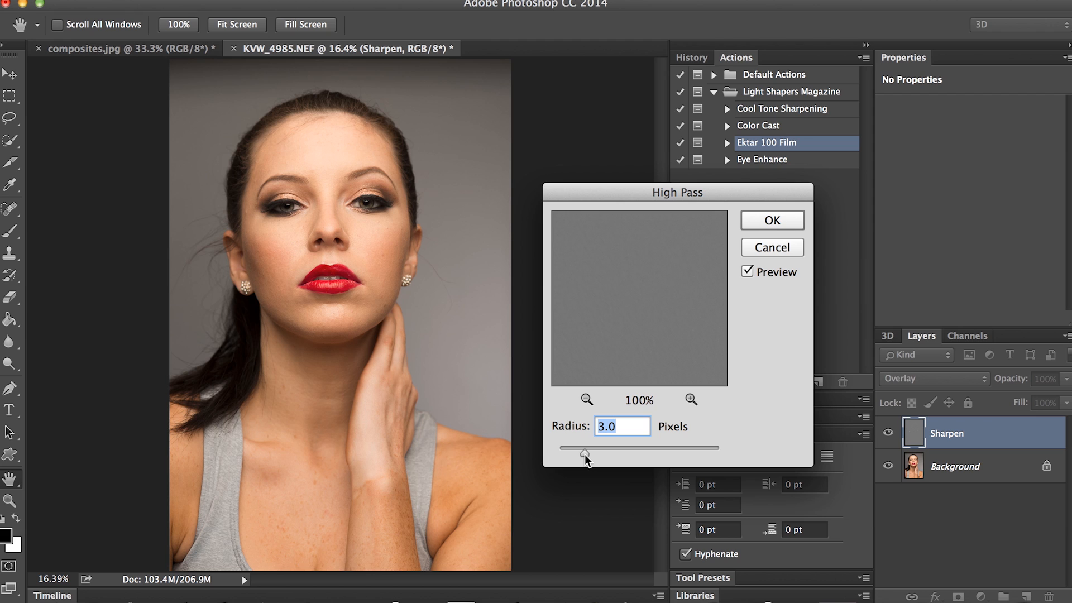
- Set the High Pass radius to 2.5 pixels and continue through the film grain prompt to finish the action
{"action": "left_click_drag", "start_coordinate": [585, 454], "coordinate": [676, 461]}
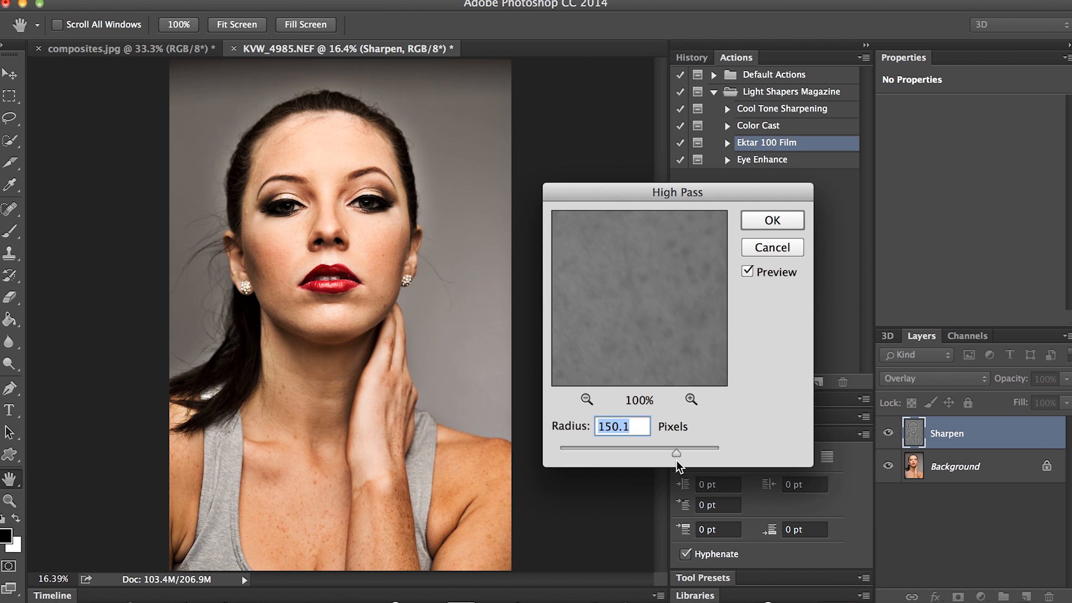
{"action": "left_click_drag", "start_coordinate": [676, 452], "coordinate": [581, 459]}
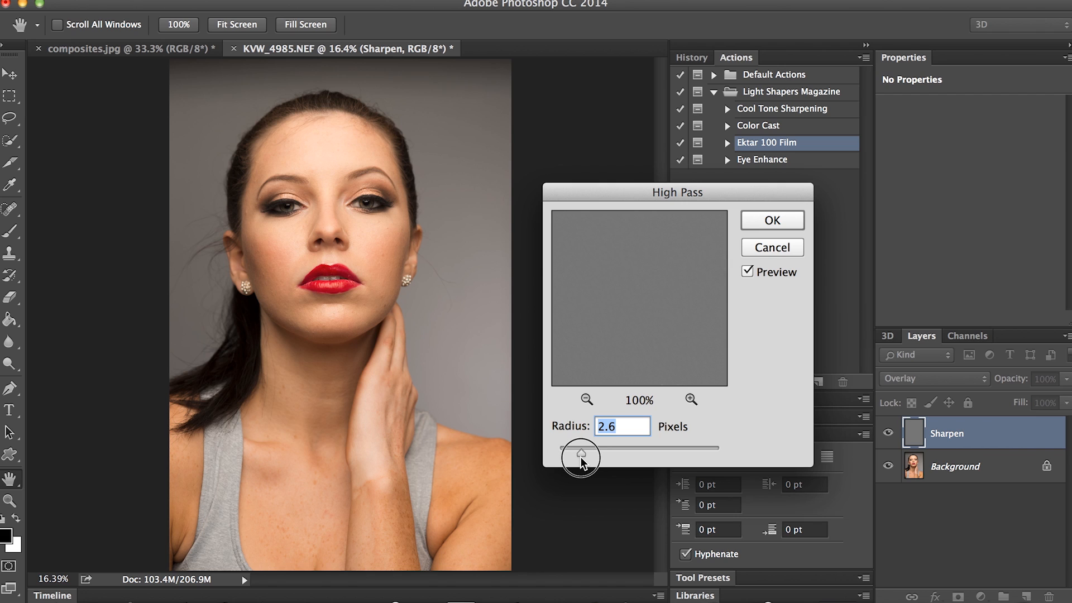
{"action": "left_click", "coordinate": [637, 429]}
{"action": "left_click_drag", "start_coordinate": [581, 454], "coordinate": [712, 450]}
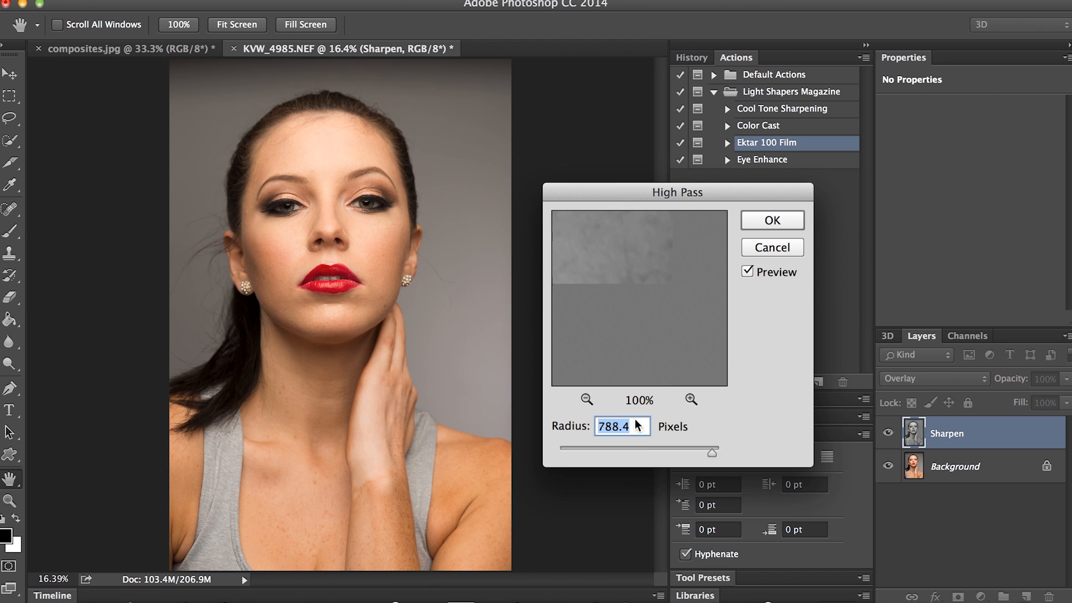
{"action": "type", "text": "2.5"}
{"action": "key", "text": "Return"}
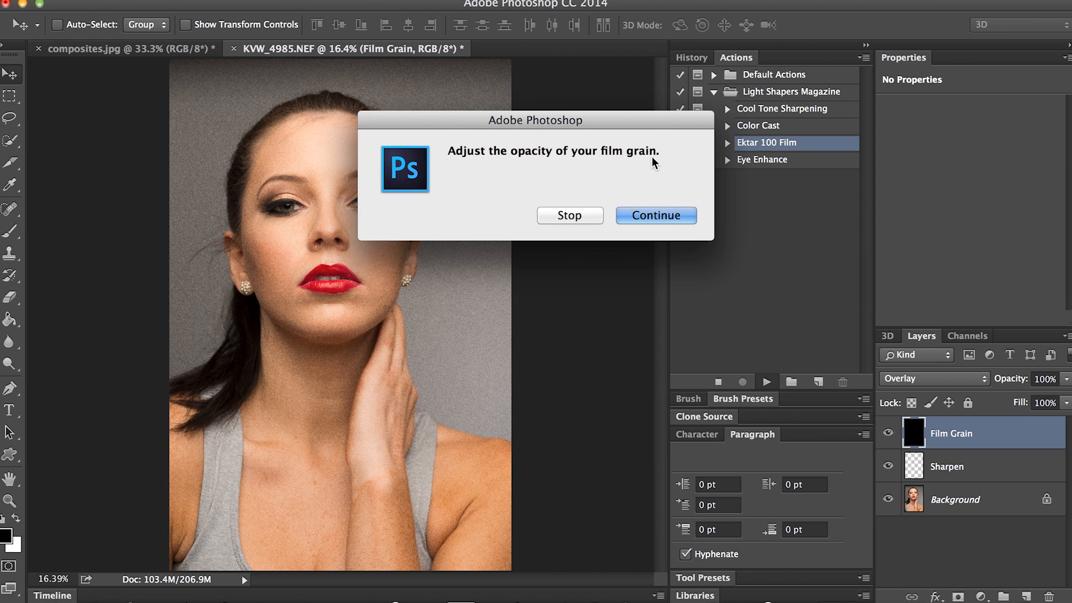
{"action": "left_click", "coordinate": [649, 213]}
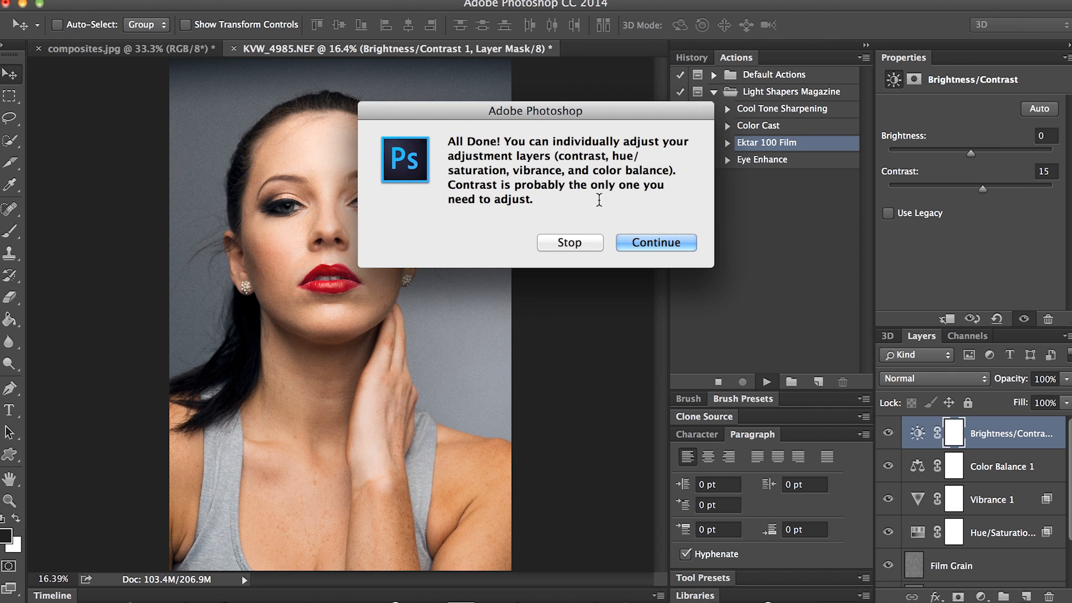
{"action": "left_click", "coordinate": [650, 245]}
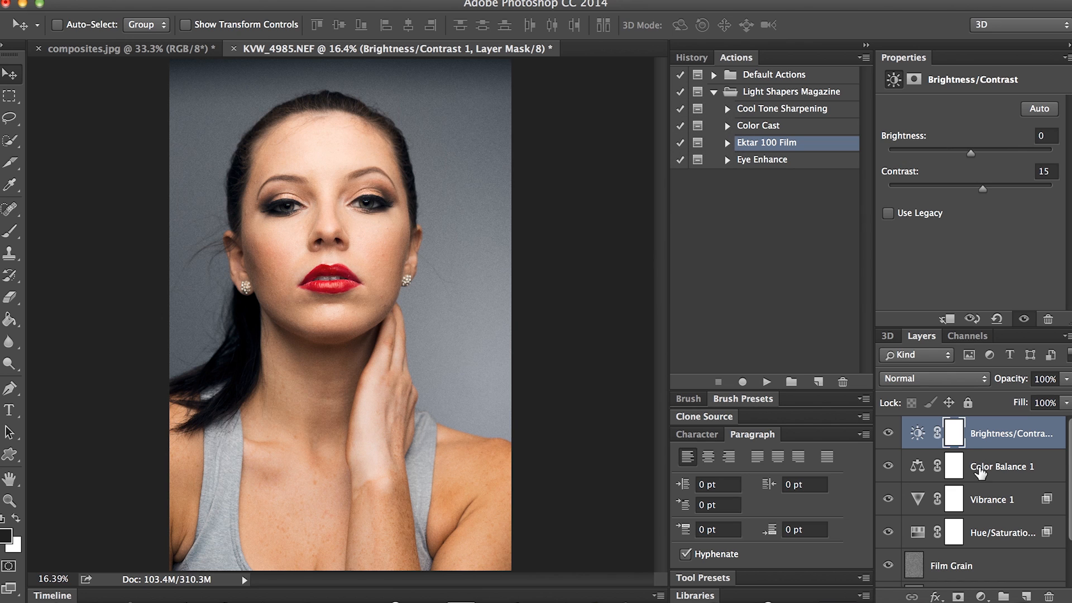
- Lower the Film Grain layer's opacity to 20%
{"action": "left_click", "coordinate": [992, 569]}
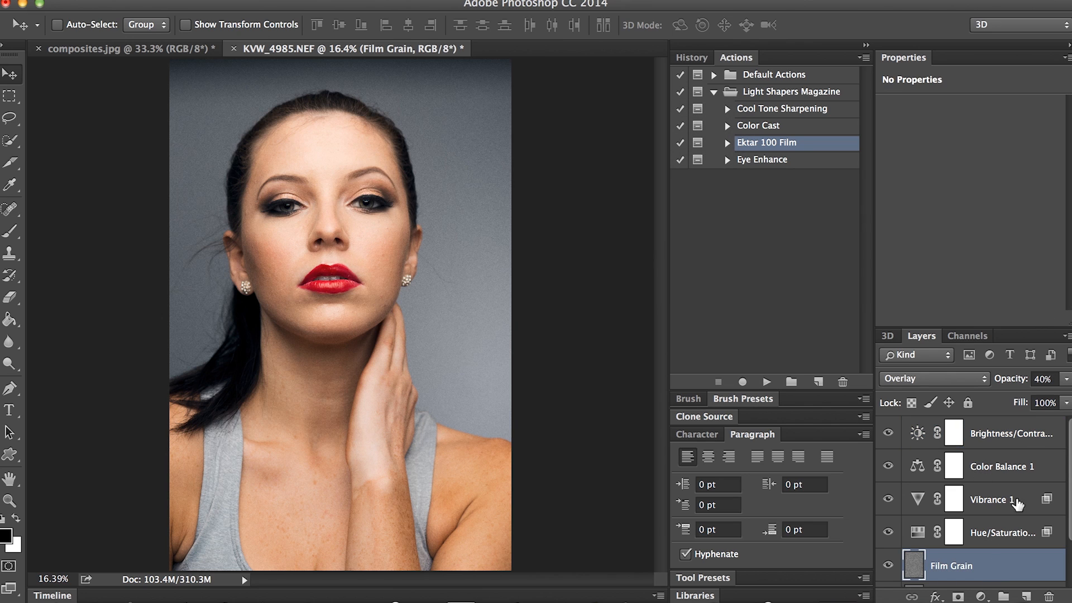
{"action": "left_click", "coordinate": [1066, 381]}
{"action": "left_click_drag", "start_coordinate": [1035, 400], "coordinate": [1054, 400]}
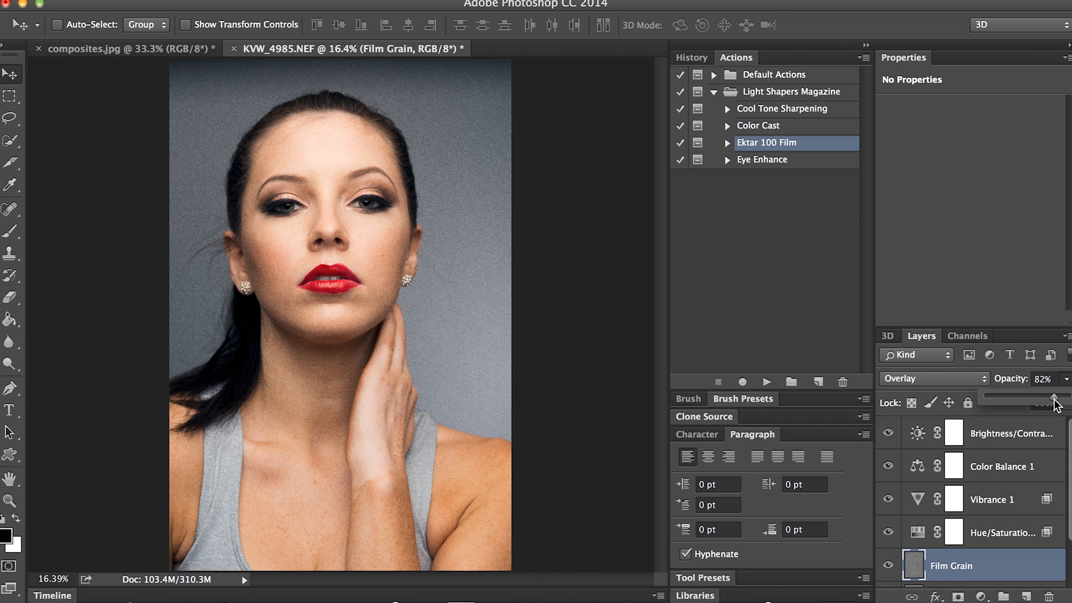
{"action": "left_click_drag", "start_coordinate": [1055, 400], "coordinate": [1000, 400]}
{"action": "left_click_drag", "start_coordinate": [1000, 399], "coordinate": [1002, 399]}
{"action": "left_click_drag", "start_coordinate": [1008, 400], "coordinate": [1004, 400]}
{"action": "key", "text": "Return"}
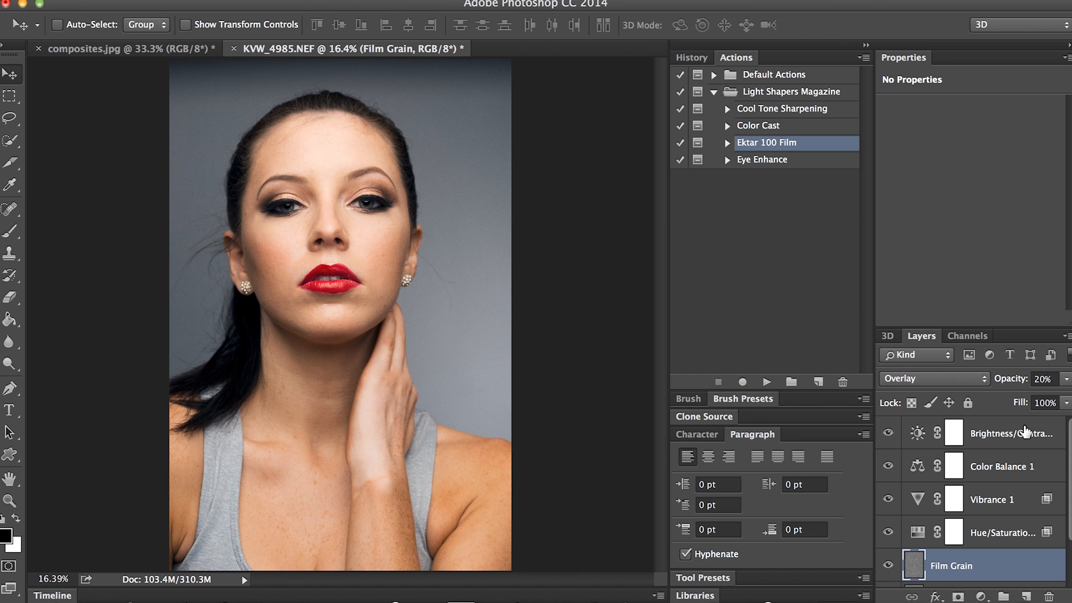
- Set the contrast of the Brightness/Contrast adjustment layer to 8
{"action": "left_click", "coordinate": [1013, 441]}
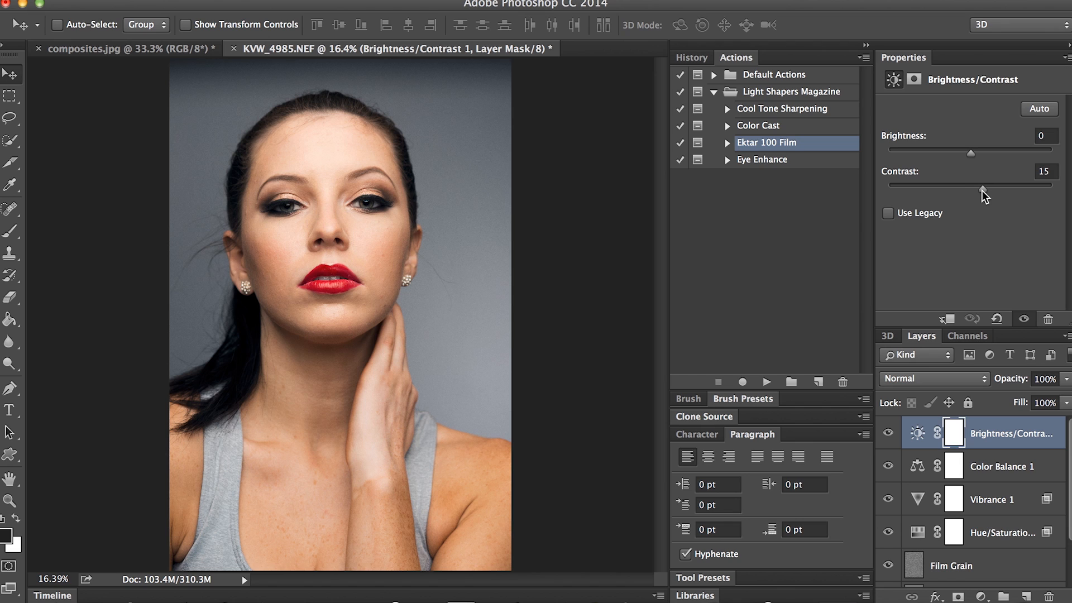
{"action": "left_click_drag", "start_coordinate": [983, 190], "coordinate": [977, 190]}
- Review the Sharpen and Film Grain layers near the bottom of the layer stack
{"action": "scroll", "coordinate": [1011, 474], "scroll_direction": "down", "scroll_amount": 2}
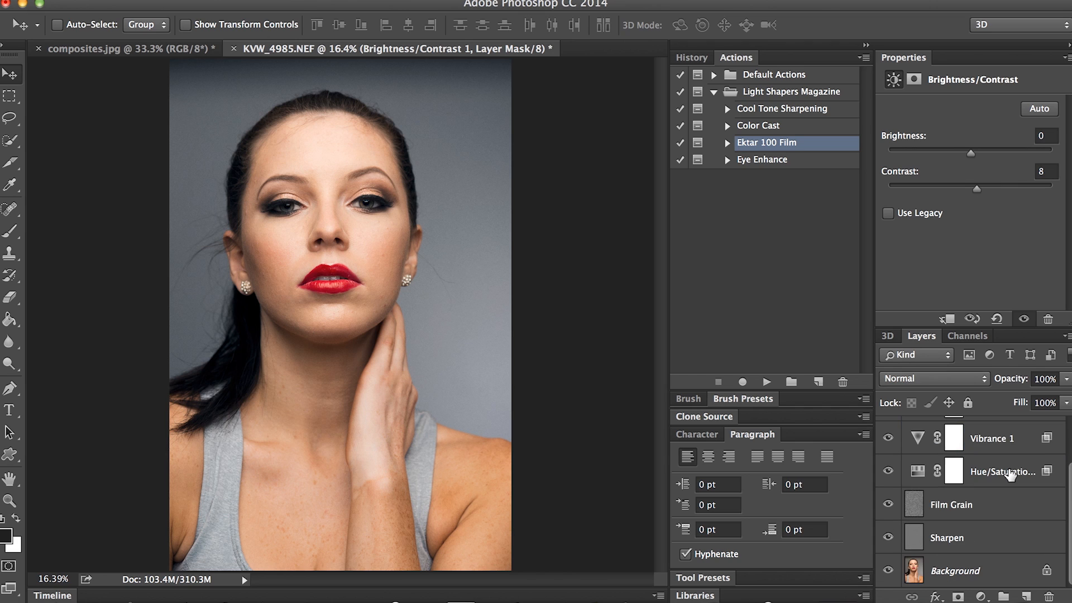
{"action": "left_click", "coordinate": [1001, 528]}
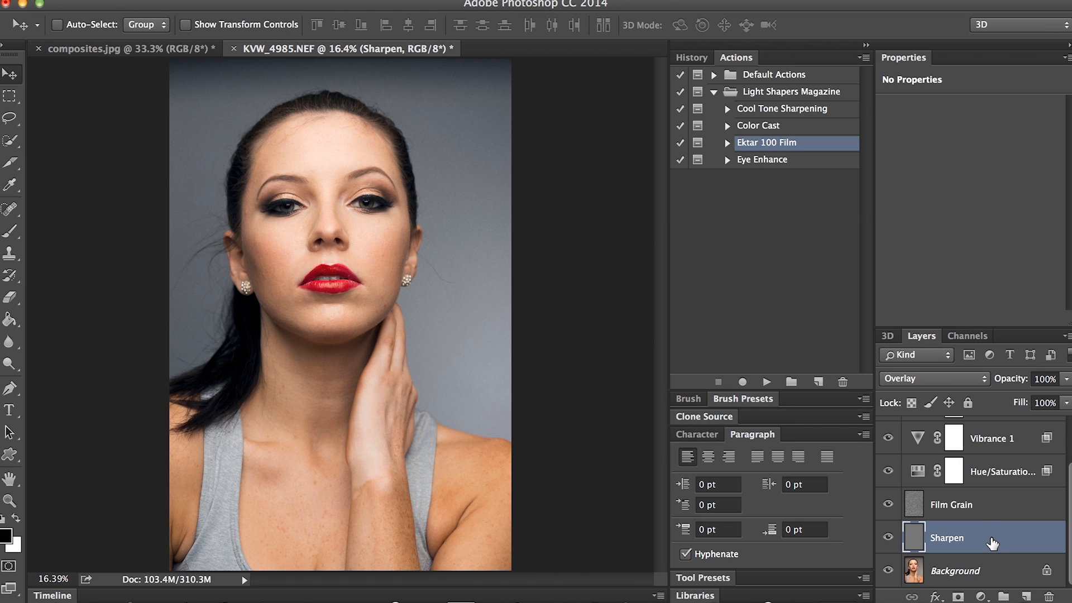
{"action": "left_click", "coordinate": [1005, 510]}
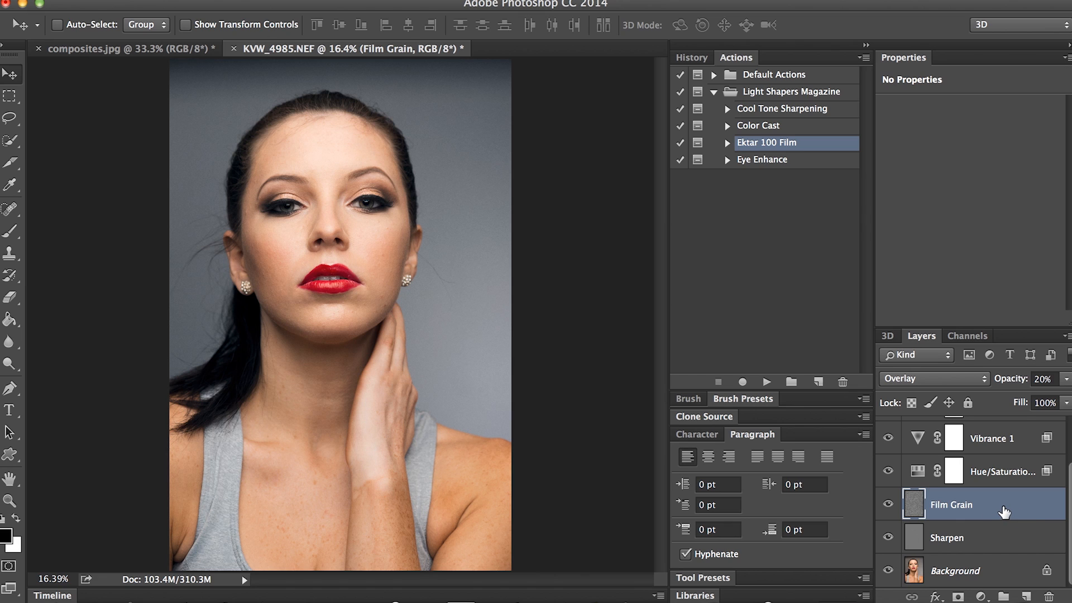
- Examine the Hue/Saturation layer's settings for the Reds, Yellows, Greens, Cyans, Blues and Magentas ranges
{"action": "left_click", "coordinate": [1011, 479]}
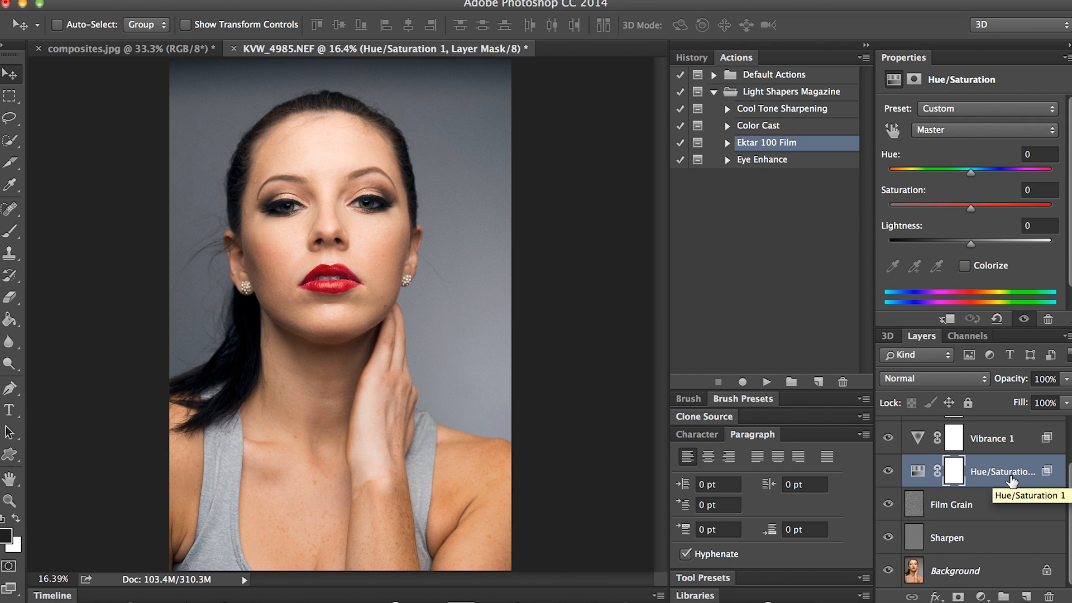
{"action": "left_click", "coordinate": [1007, 132]}
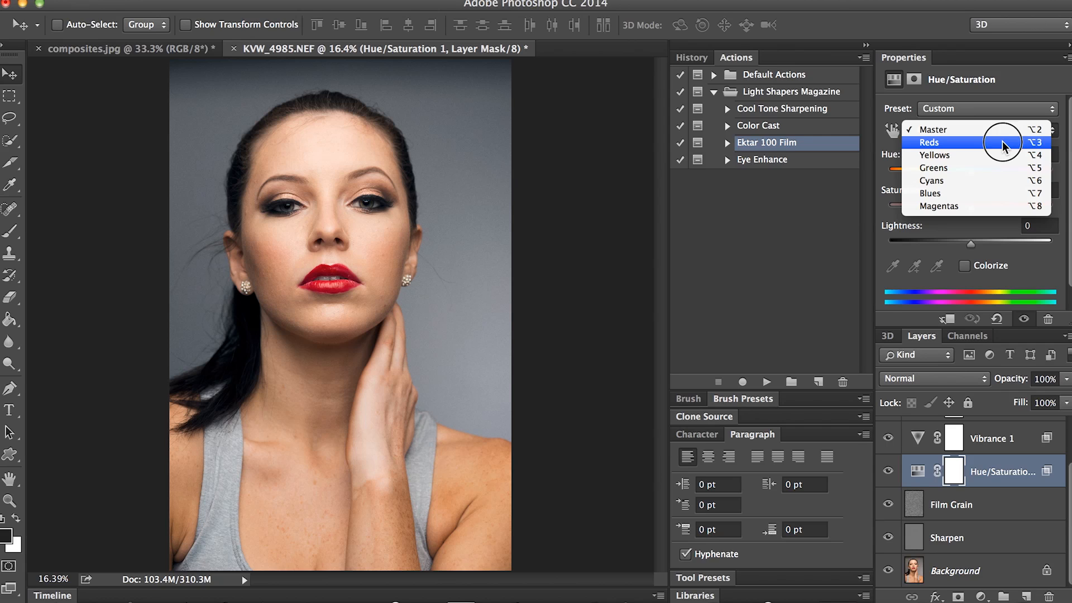
{"action": "left_click", "coordinate": [1003, 142]}
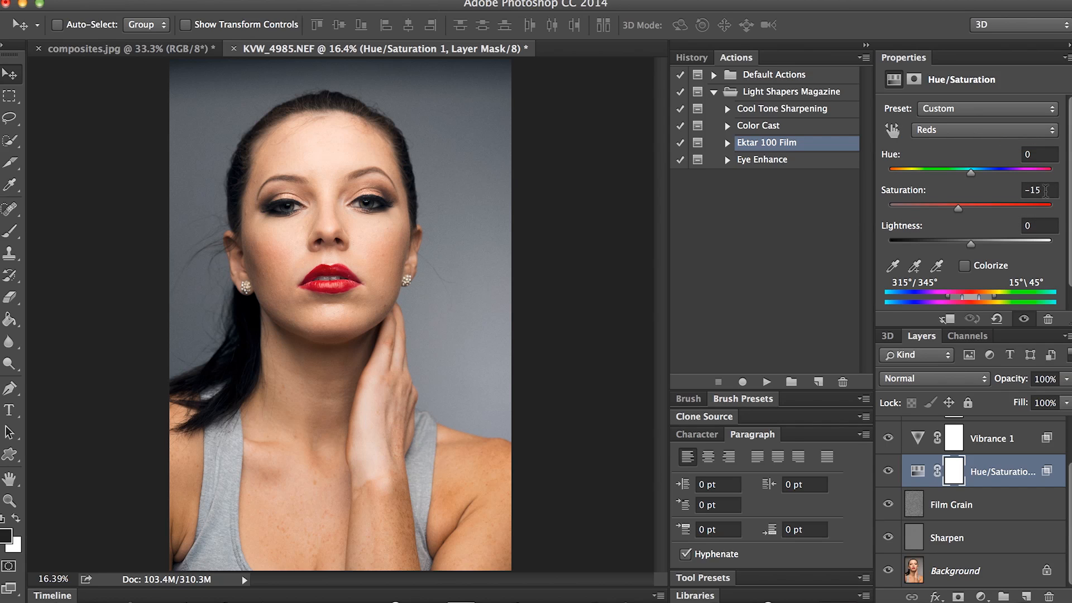
{"action": "left_click", "coordinate": [977, 132]}
{"action": "left_click", "coordinate": [970, 142]}
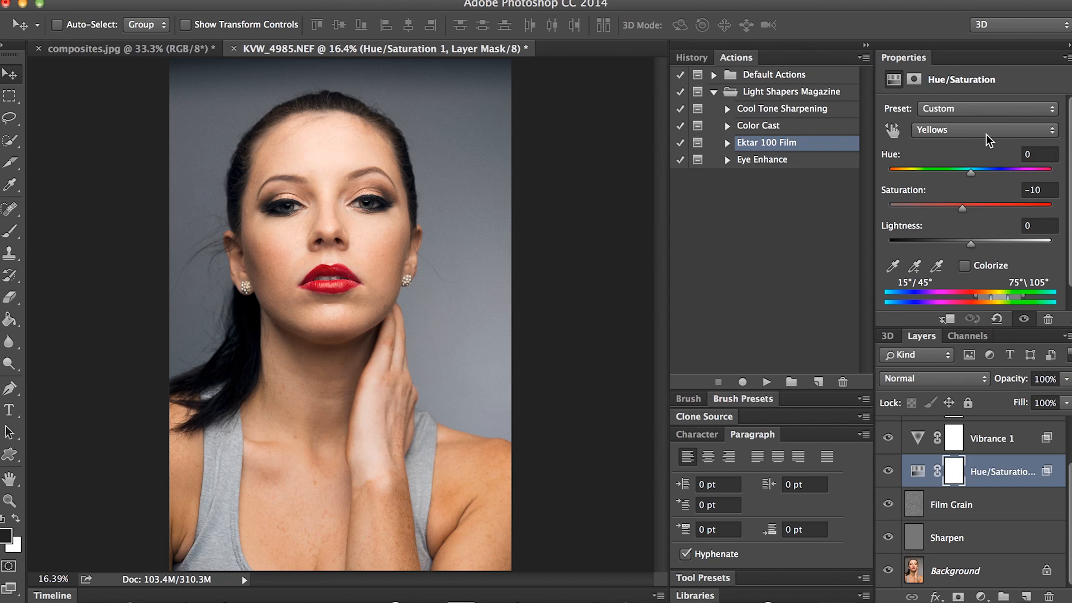
{"action": "left_click", "coordinate": [986, 134]}
{"action": "left_click", "coordinate": [982, 143]}
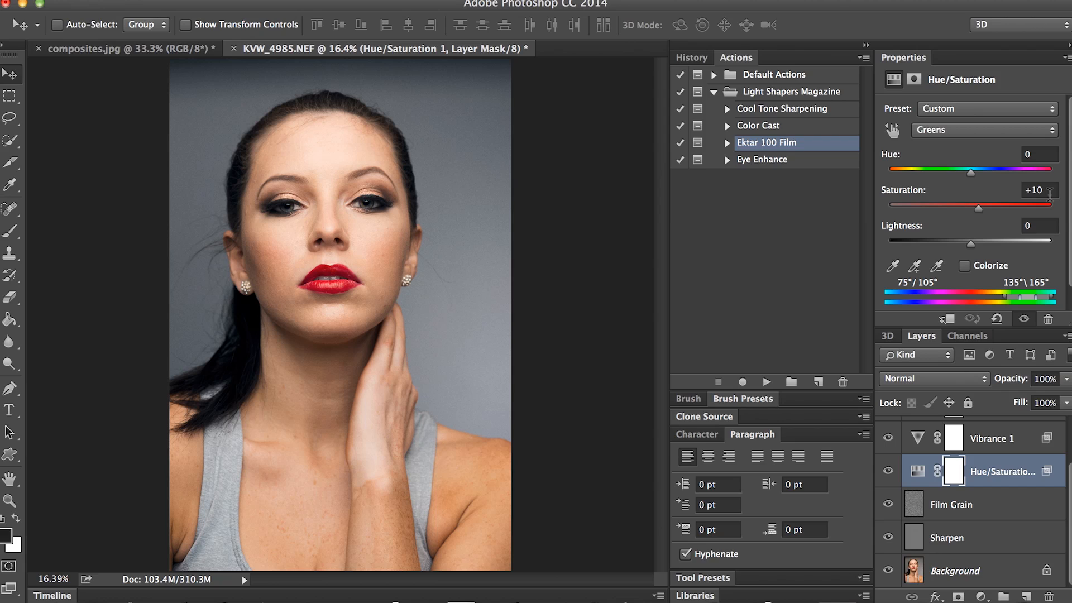
{"action": "left_click", "coordinate": [977, 136]}
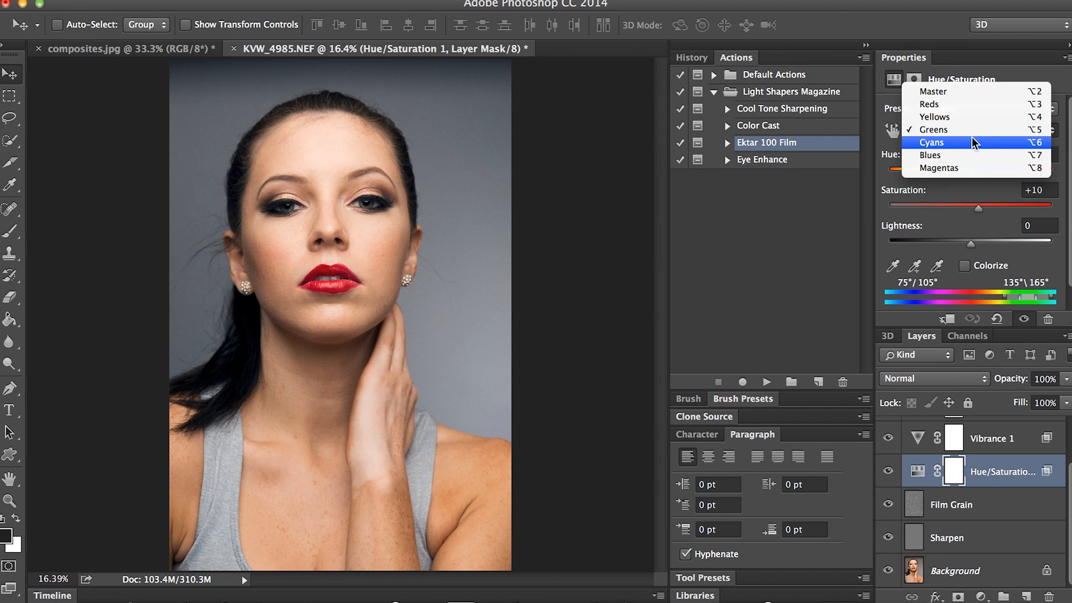
{"action": "left_click", "coordinate": [972, 142]}
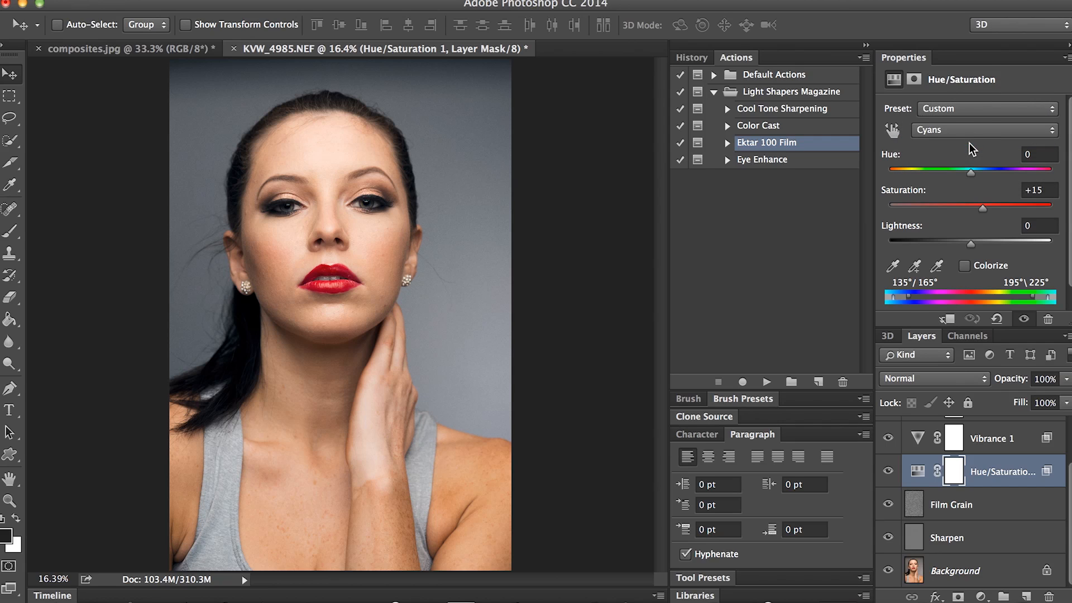
{"action": "left_click", "coordinate": [971, 130]}
{"action": "left_click", "coordinate": [967, 143]}
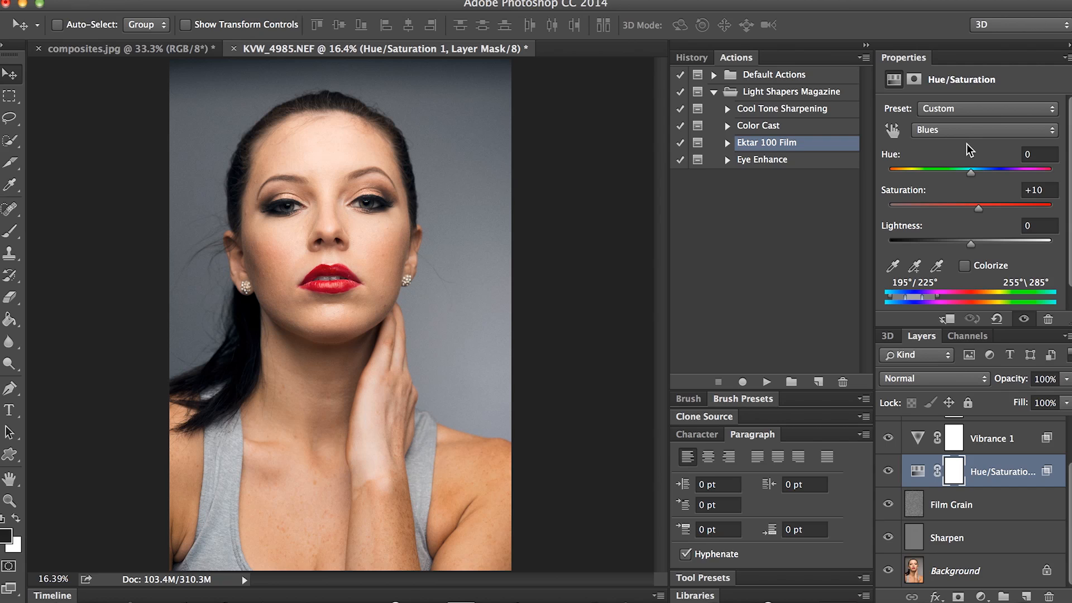
{"action": "left_click", "coordinate": [976, 126]}
{"action": "left_click", "coordinate": [972, 144]}
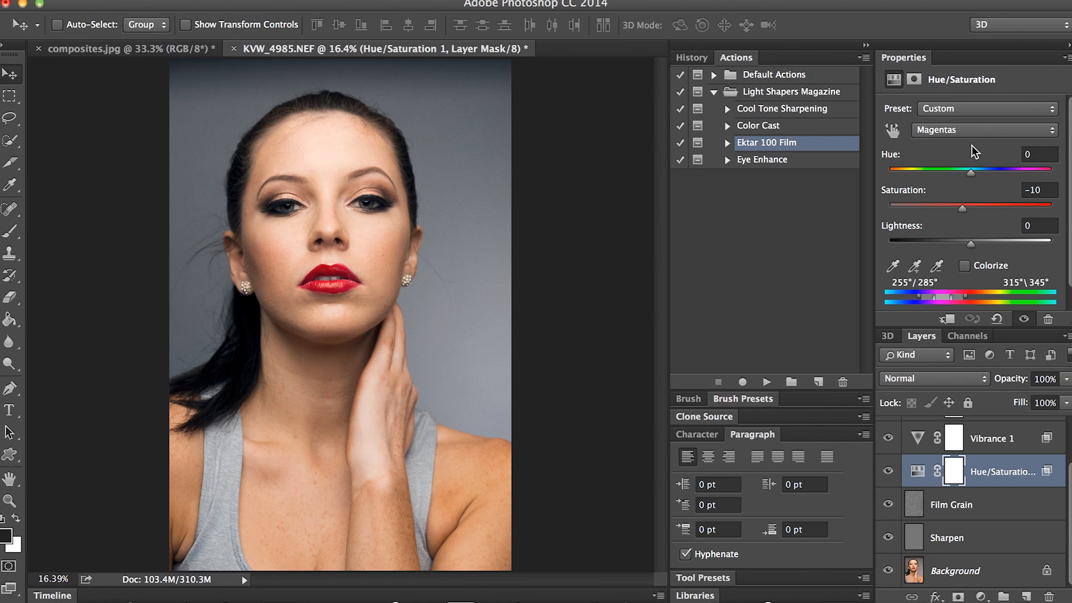
- Examine the Vibrance layer's settings and the Color Balance layer's values for Midtones, Shadows and Highlights
{"action": "left_click", "coordinate": [989, 441]}
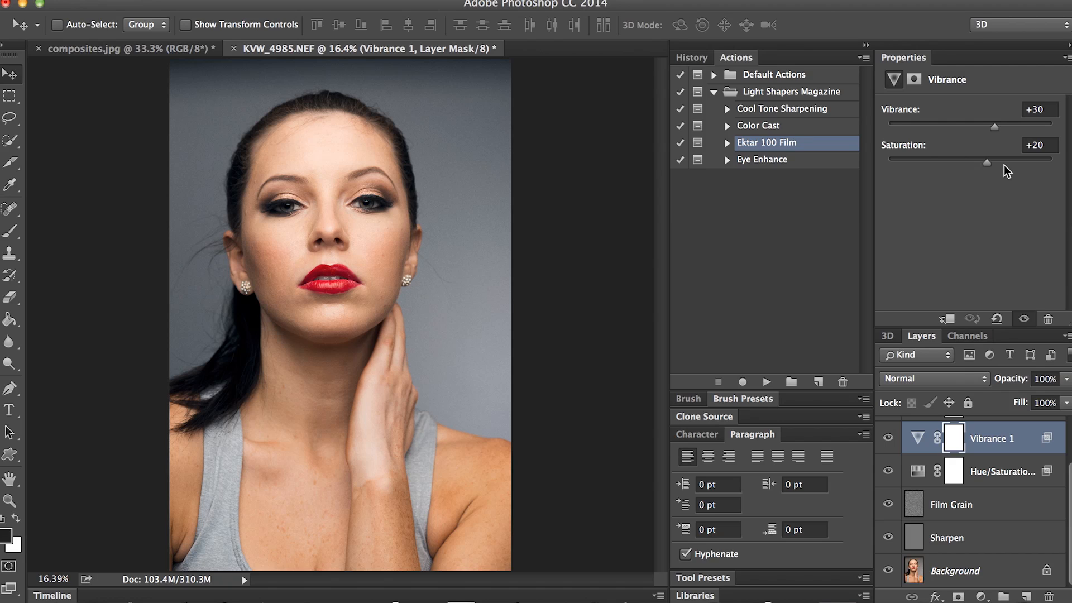
{"action": "scroll", "coordinate": [994, 505], "scroll_direction": "up", "scroll_amount": 3}
{"action": "left_click", "coordinate": [999, 475]}
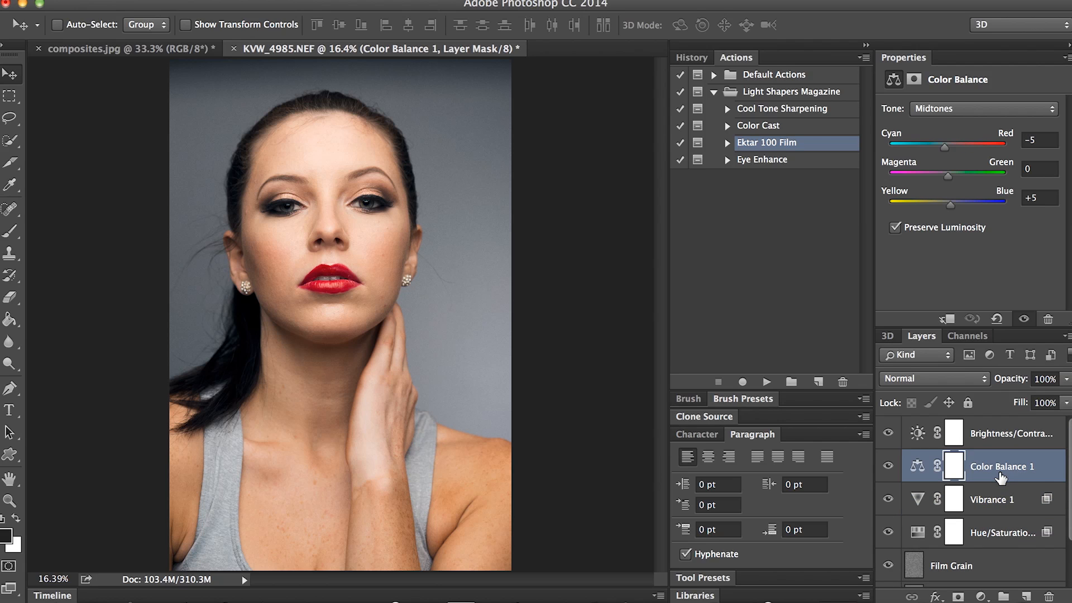
{"action": "left_click", "coordinate": [1000, 112]}
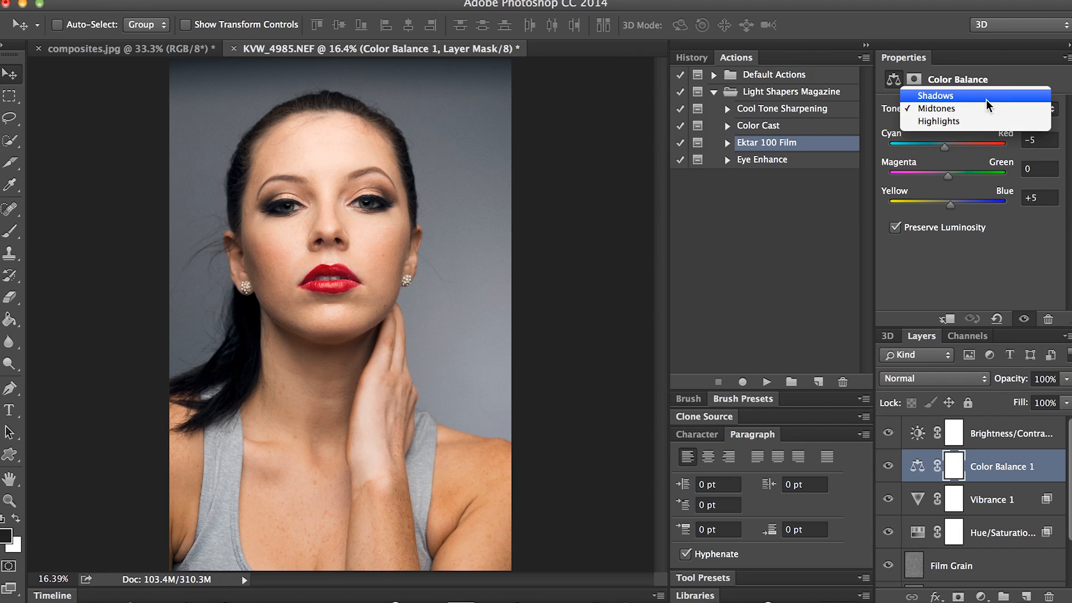
{"action": "left_click", "coordinate": [986, 100]}
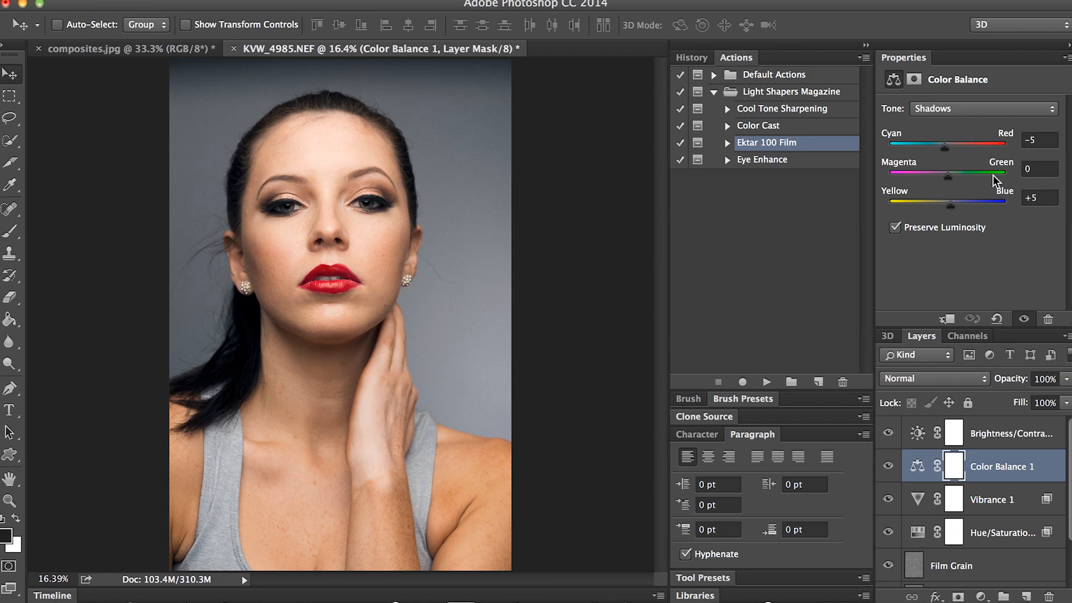
{"action": "left_click", "coordinate": [951, 110]}
{"action": "left_click", "coordinate": [950, 121]}
{"action": "left_click", "coordinate": [980, 113]}
{"action": "left_click", "coordinate": [978, 116]}
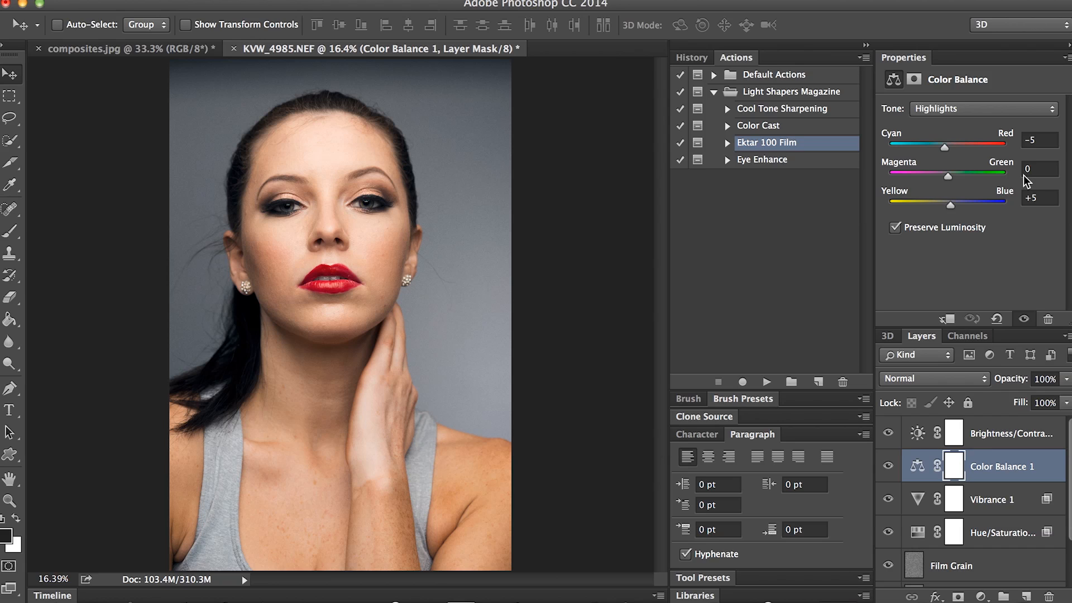
- Try a contrast of 15 on the Brightness/Contrast adjustment layer and return it to 8
{"action": "left_click", "coordinate": [998, 433]}
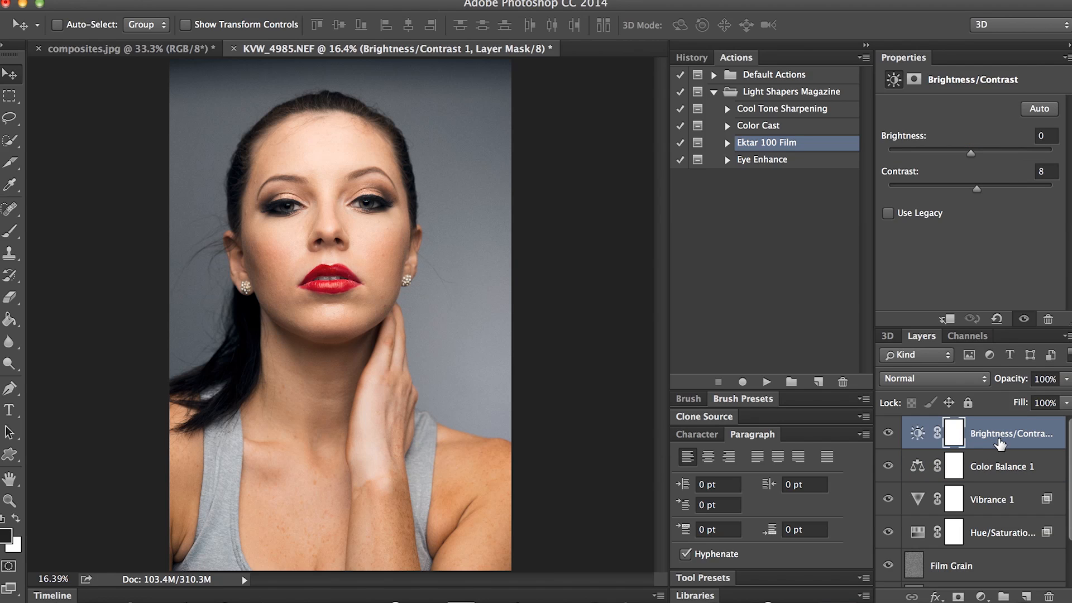
{"action": "left_click", "coordinate": [1048, 169]}
{"action": "type", "text": "15"}
{"action": "key", "text": "Return"}
{"action": "left_click", "coordinate": [1045, 171]}
{"action": "type", "text": "8"}
{"action": "key", "text": "Return"}
- Compare the portrait's original snapshot with its latest edited state twice through the document history
{"action": "left_click", "coordinate": [699, 59]}
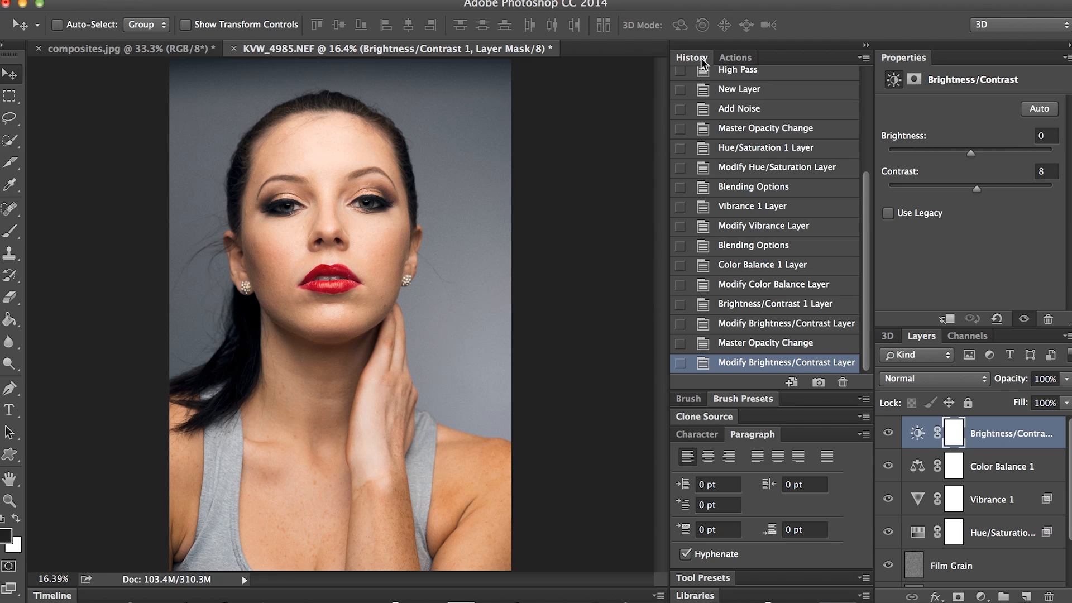
{"action": "scroll", "coordinate": [789, 198], "scroll_direction": "up", "scroll_amount": 8}
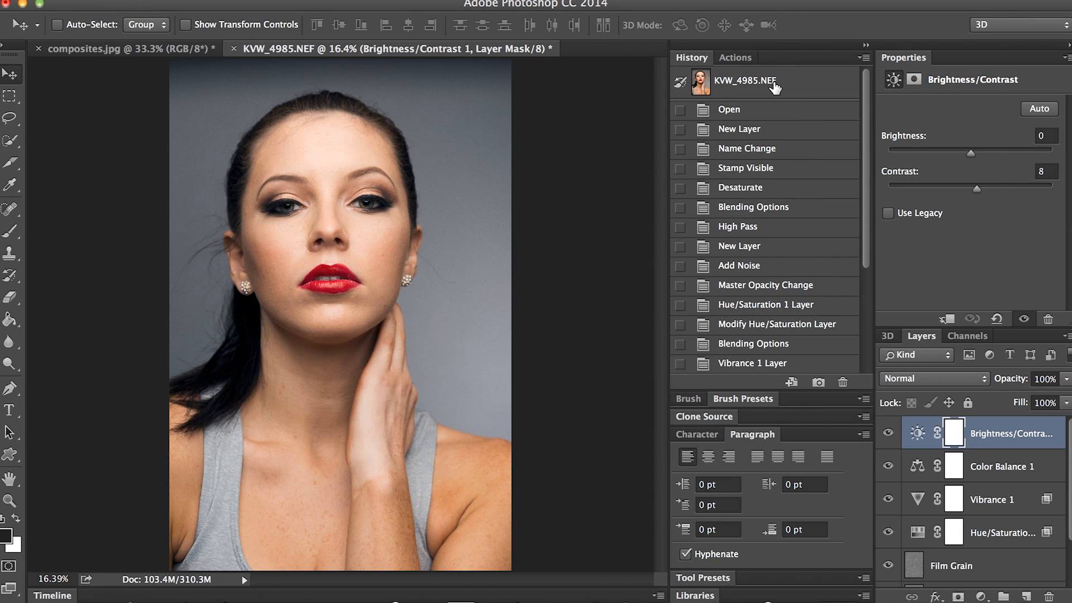
{"action": "left_click", "coordinate": [774, 85]}
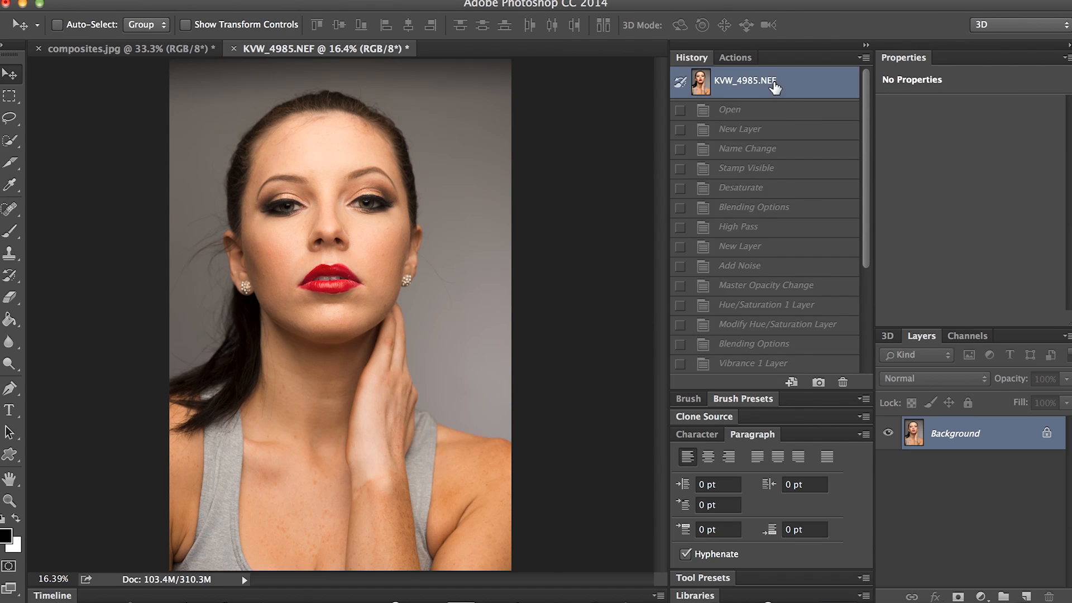
{"action": "scroll", "coordinate": [777, 244], "scroll_direction": "down", "scroll_amount": 8}
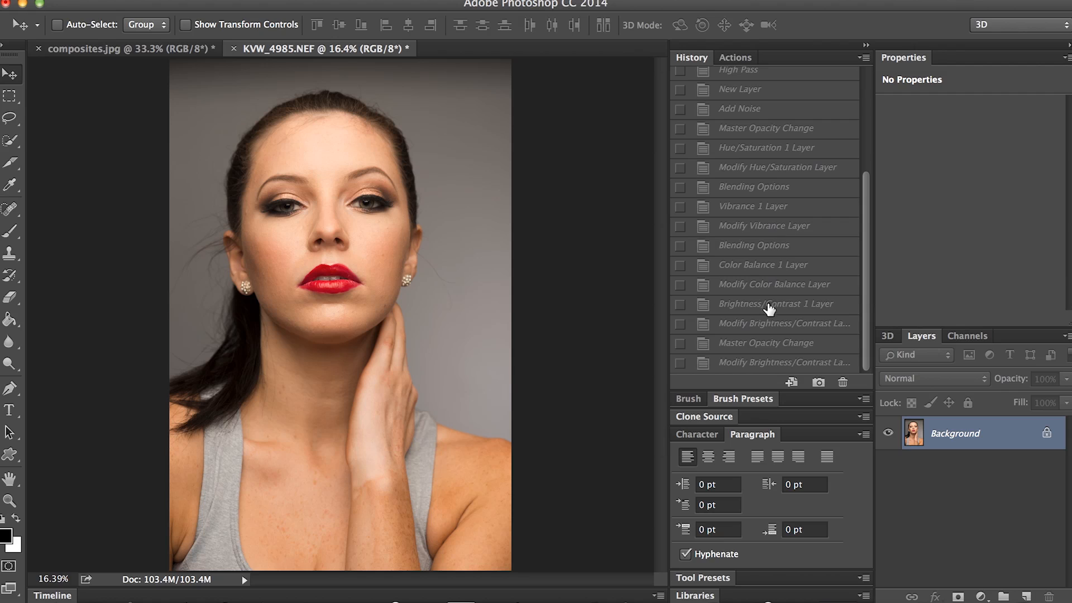
{"action": "left_click", "coordinate": [756, 364]}
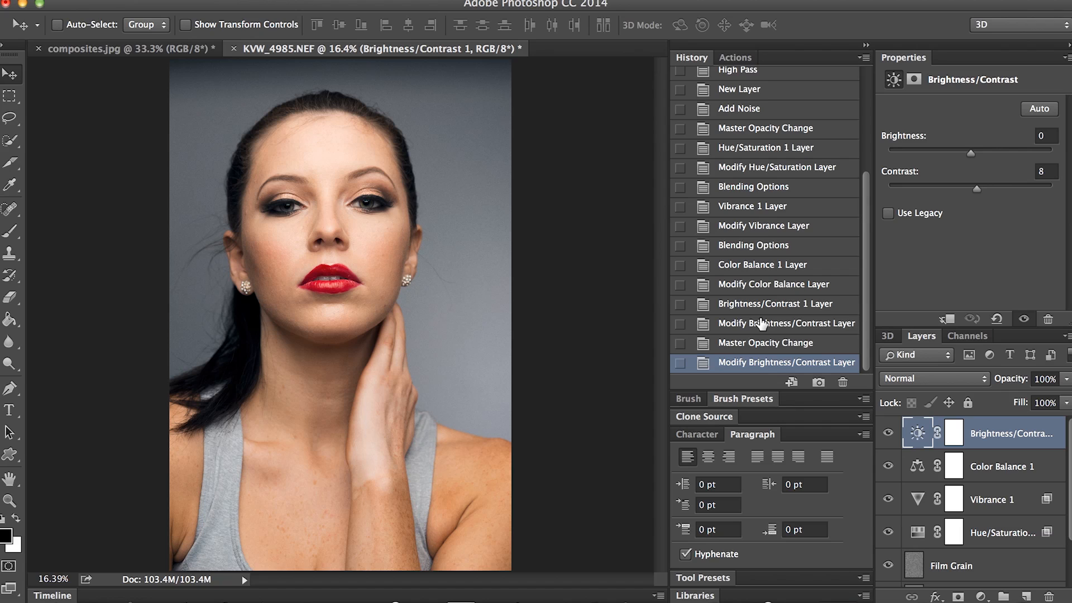
{"action": "scroll", "coordinate": [762, 324], "scroll_direction": "up", "scroll_amount": 5}
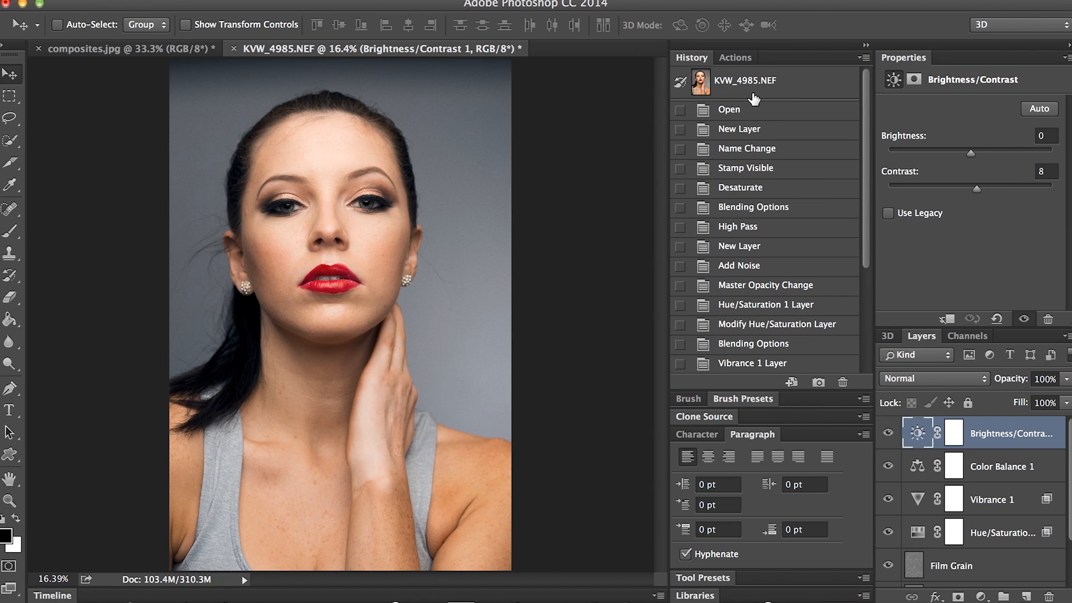
{"action": "left_click", "coordinate": [767, 83]}
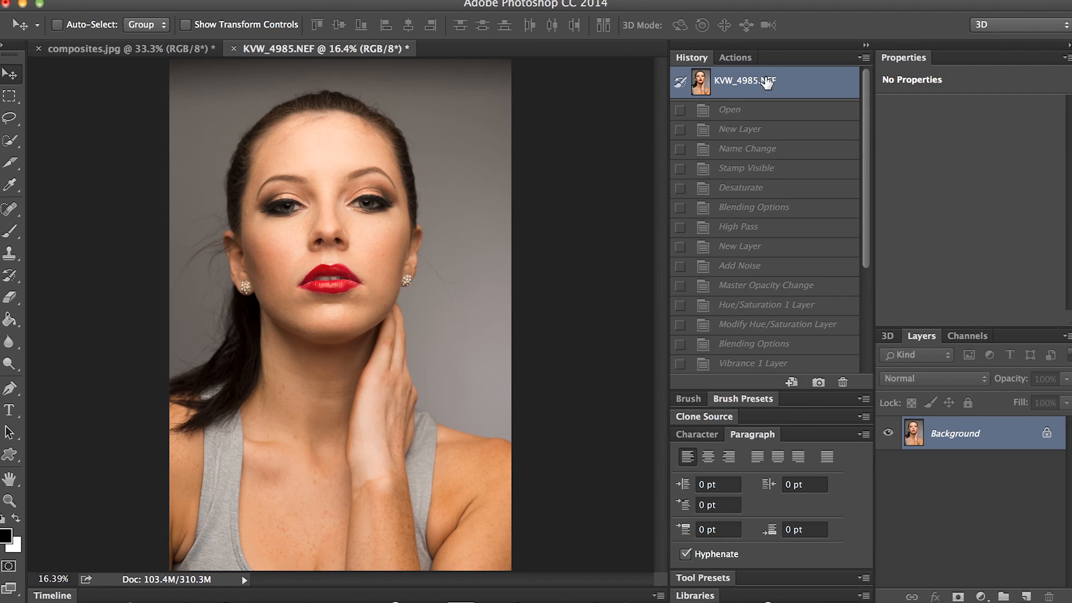
{"action": "scroll", "coordinate": [804, 285], "scroll_direction": "down", "scroll_amount": 5}
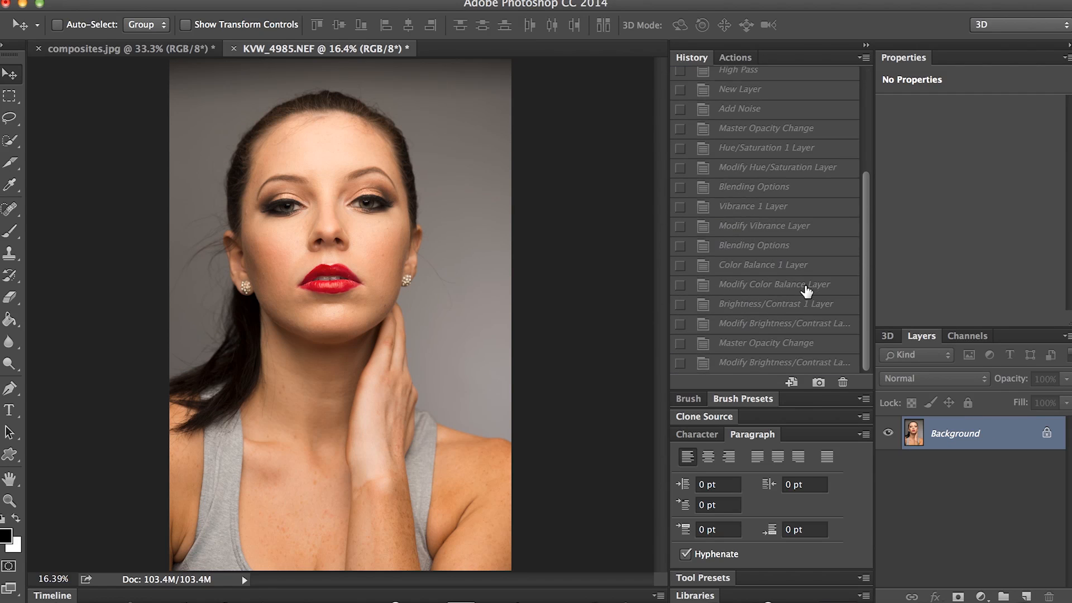
{"action": "left_click", "coordinate": [767, 363]}
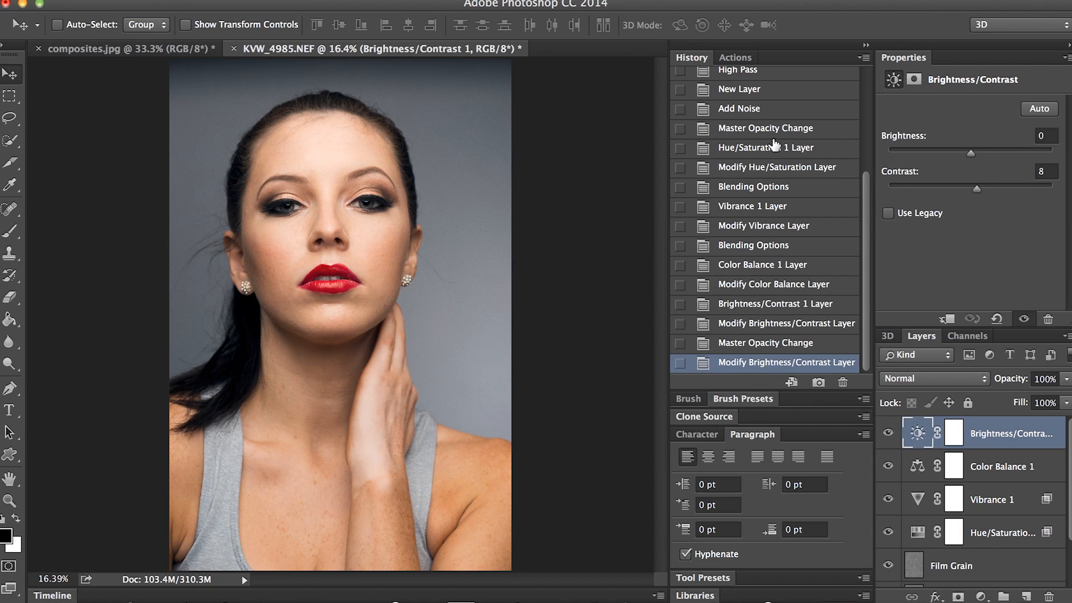
- Switch to composites.jpg in its original snapshot state and run the Ektar 100 Film action on it
{"action": "left_click", "coordinate": [144, 56]}
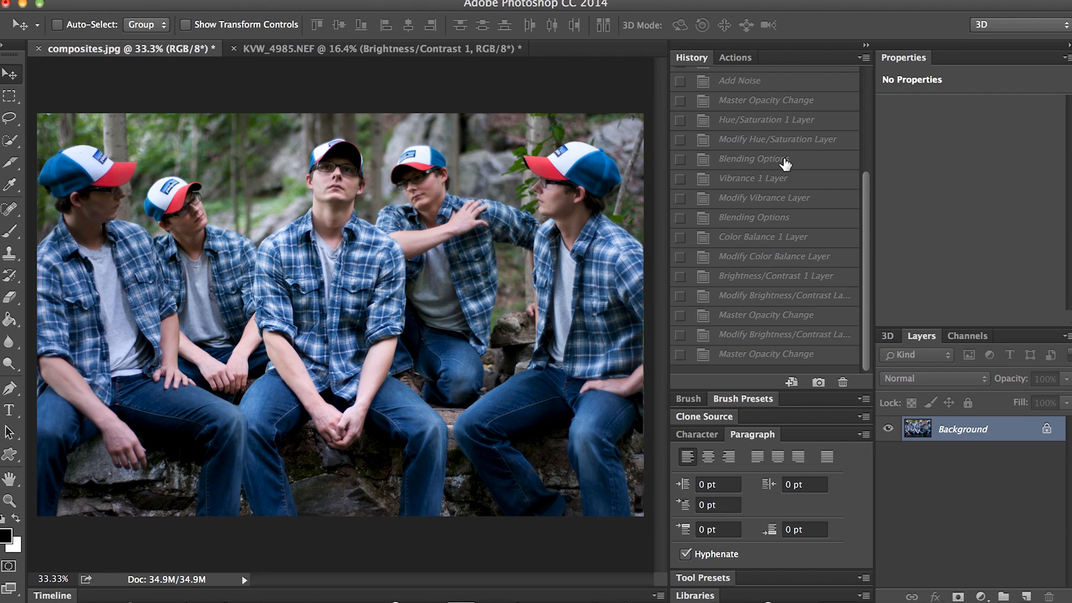
{"action": "scroll", "coordinate": [785, 160], "scroll_direction": "up", "scroll_amount": 5}
{"action": "left_click", "coordinate": [771, 82]}
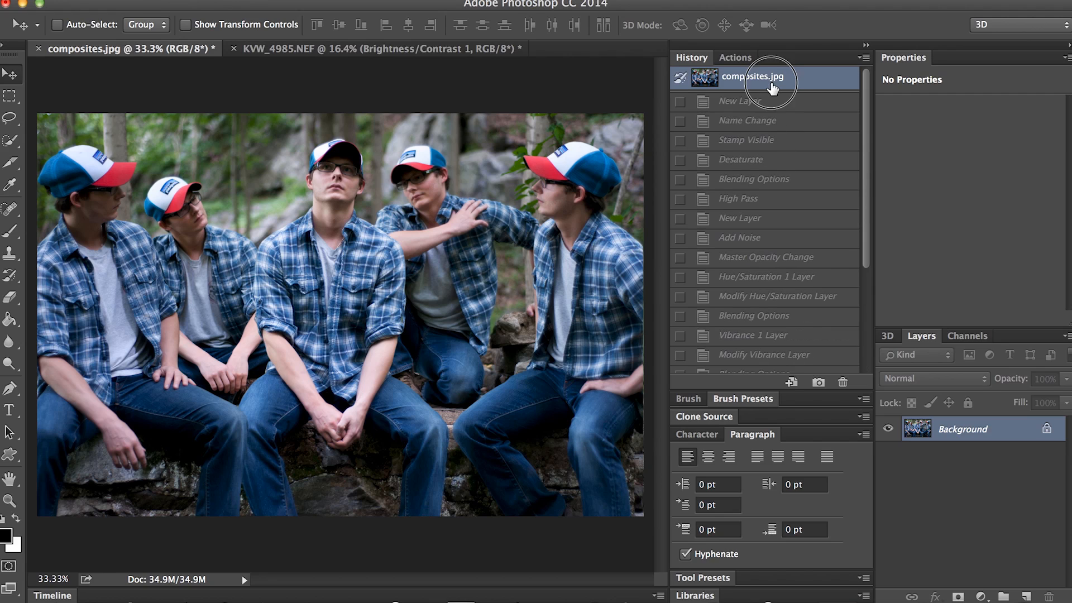
{"action": "left_click", "coordinate": [736, 56]}
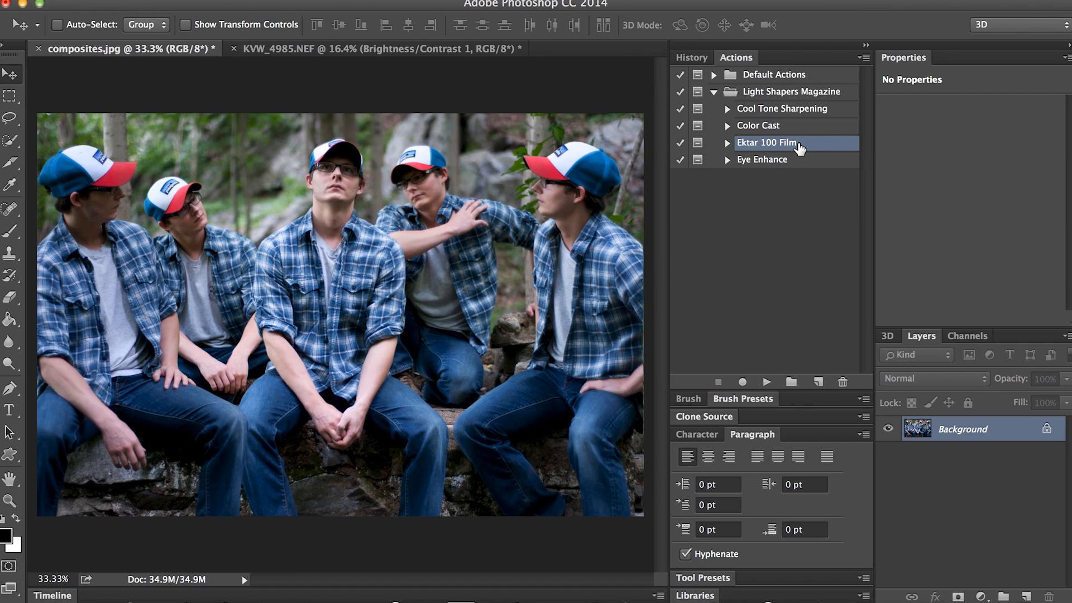
{"action": "left_click", "coordinate": [769, 381]}
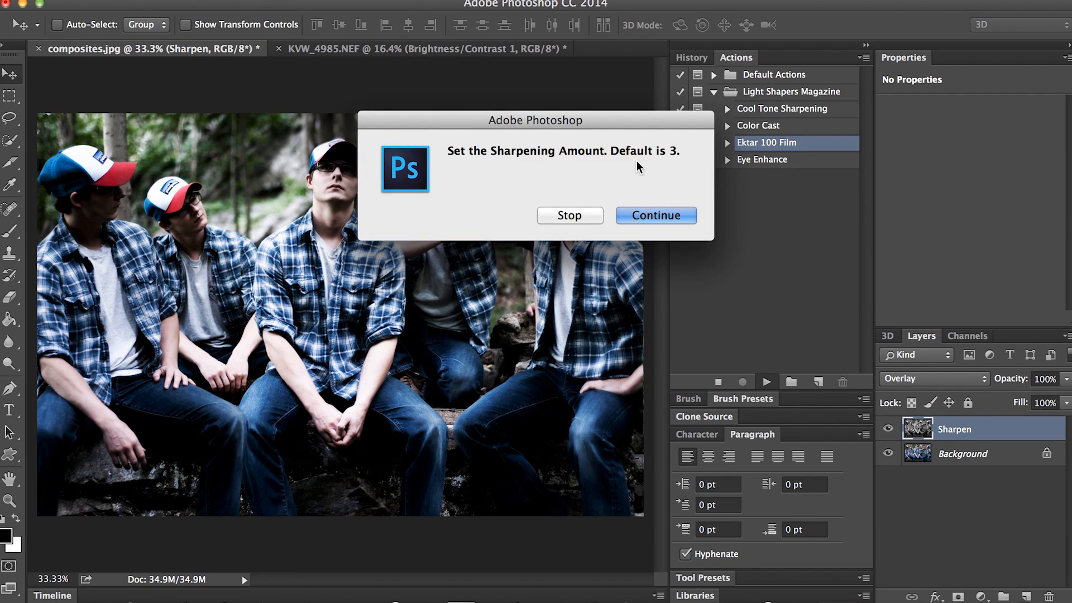
- Set the High Pass radius for the Sharpen layer and continue the action to its end with the default film grain opacity
{"action": "left_click", "coordinate": [661, 217]}
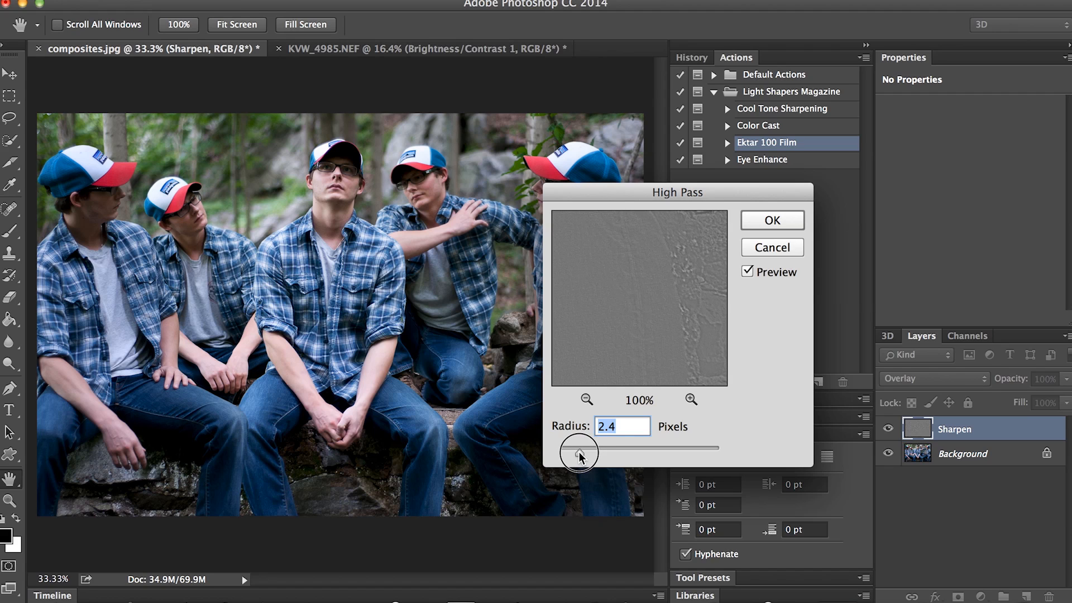
{"action": "left_click_drag", "start_coordinate": [577, 451], "coordinate": [576, 451]}
{"action": "left_click", "coordinate": [776, 220]}
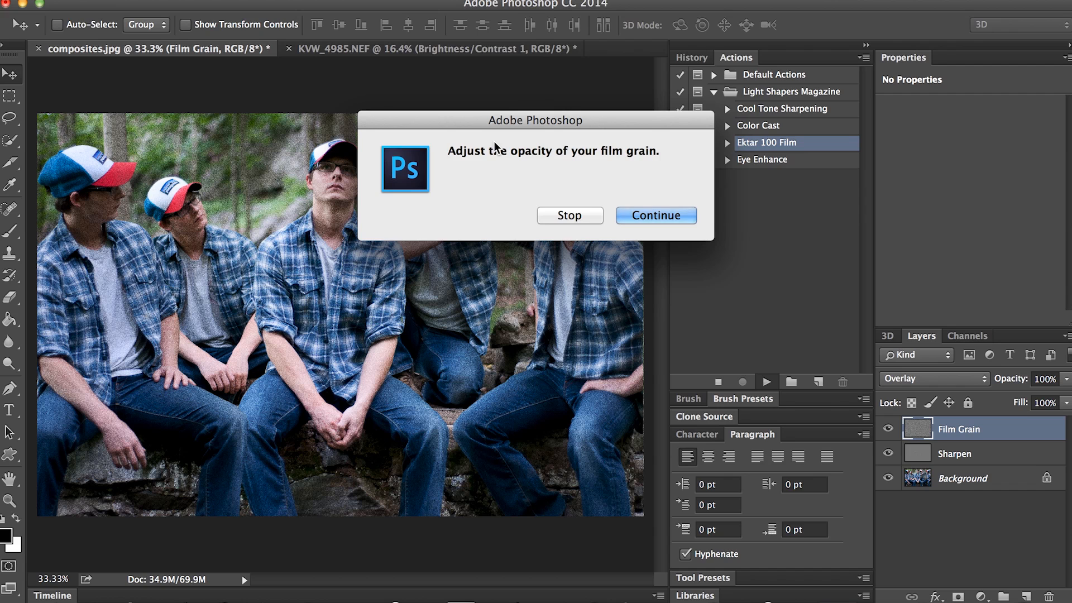
{"action": "left_click", "coordinate": [661, 214]}
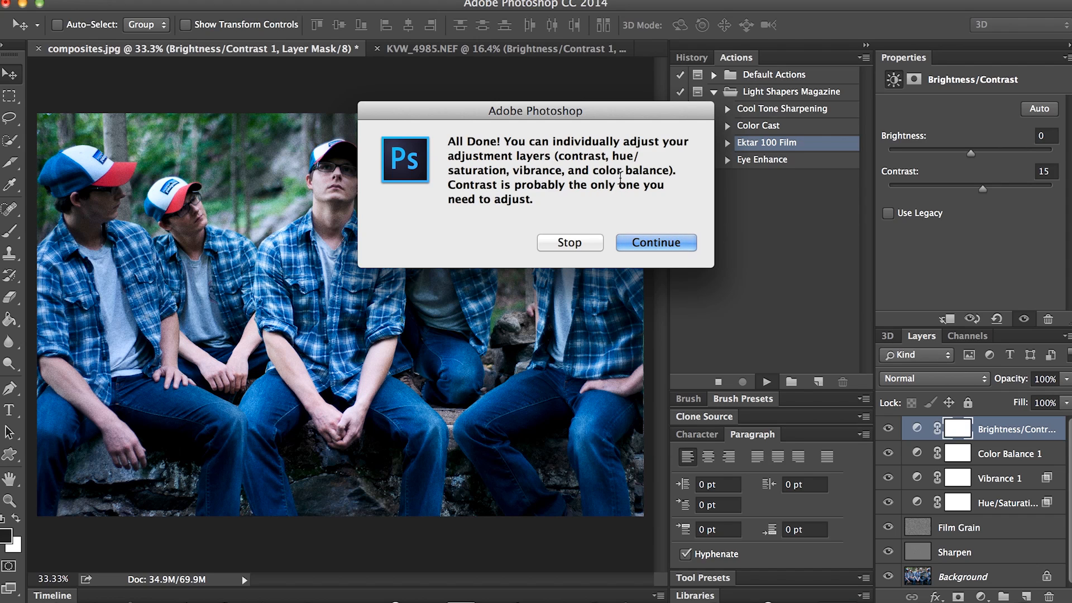
{"action": "left_click", "coordinate": [657, 242]}
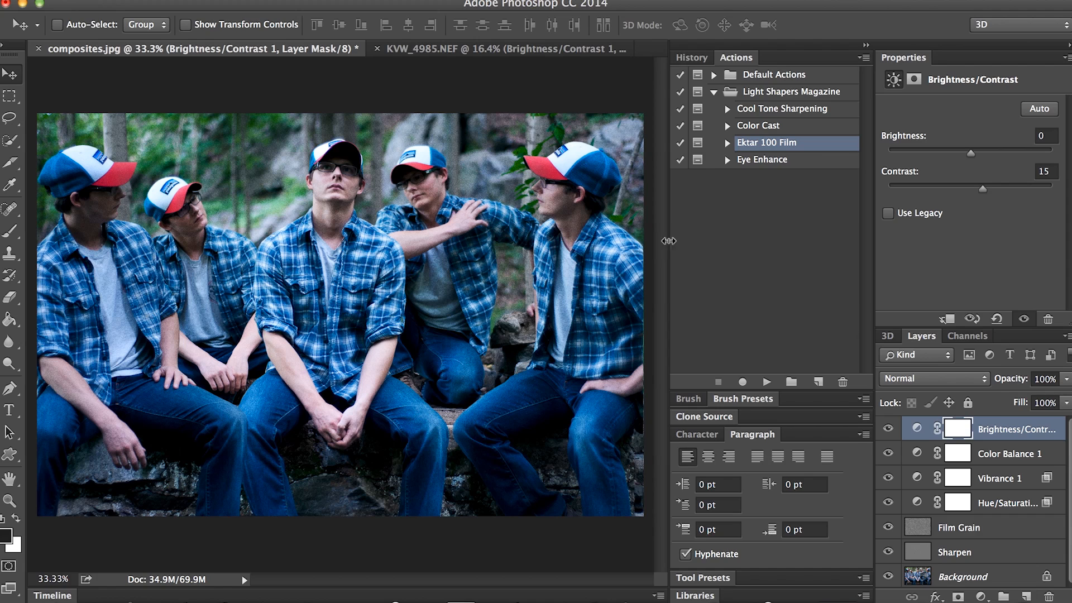
- Lower the Film Grain layer's opacity to 16%
{"action": "left_click", "coordinate": [1008, 529]}
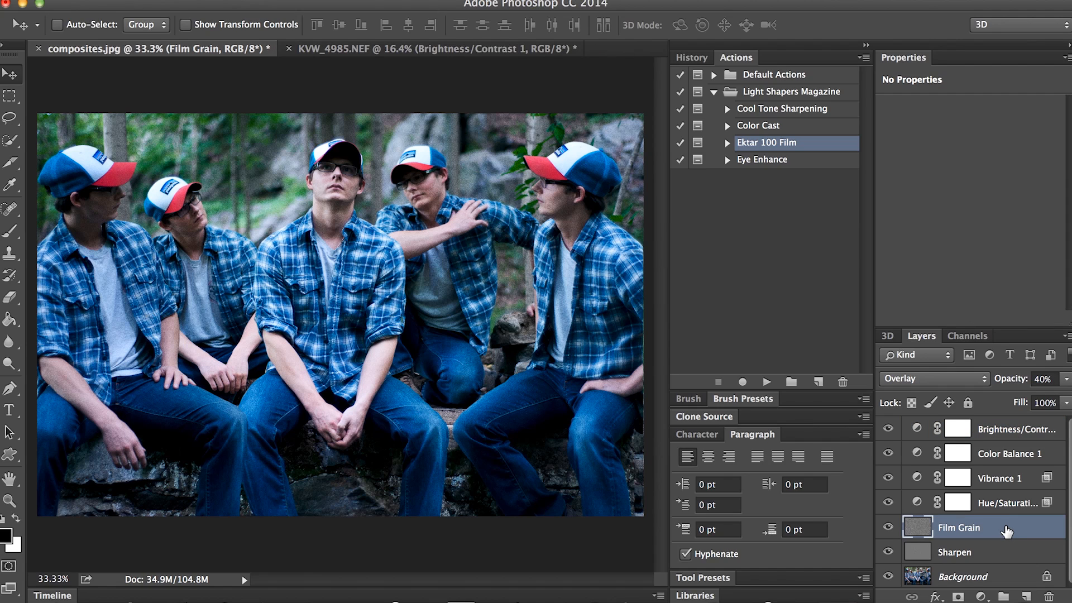
{"action": "left_click", "coordinate": [1067, 379]}
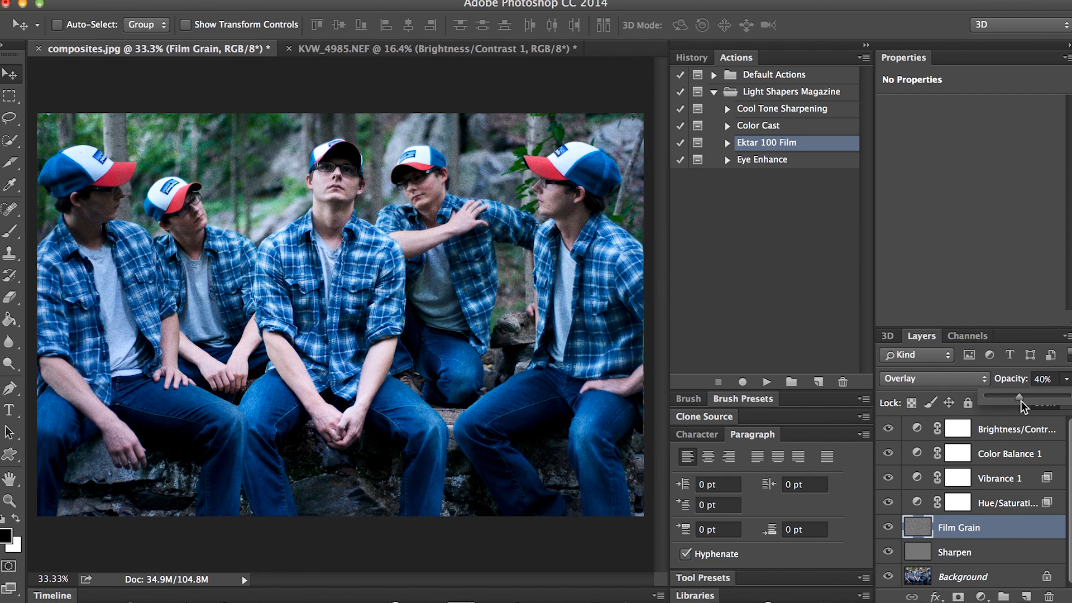
{"action": "left_click_drag", "start_coordinate": [996, 400], "coordinate": [1000, 402]}
{"action": "left_click", "coordinate": [1045, 534]}
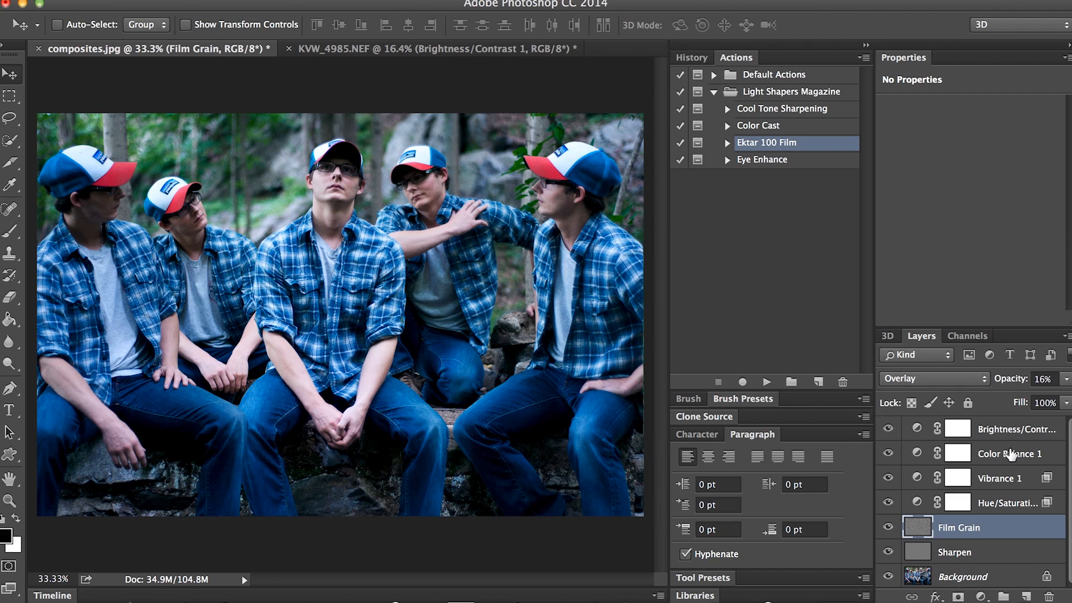
- Set the contrast of the group photo's Brightness/Contrast adjustment layer to 9
{"action": "left_click", "coordinate": [1017, 428]}
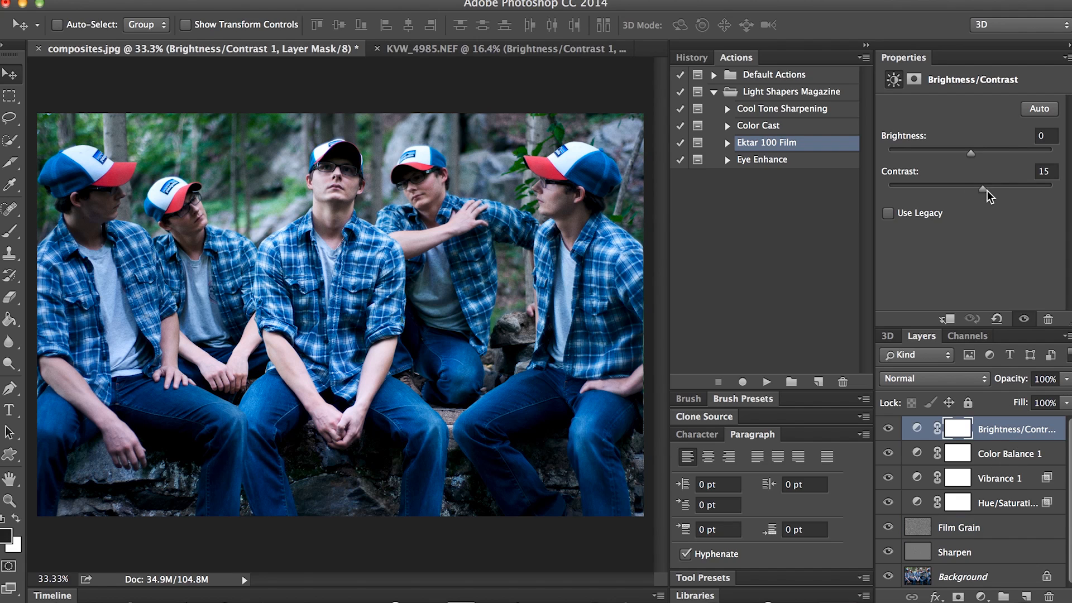
{"action": "mouse_move", "coordinate": [983, 189]}
{"action": "left_mouse_down"}
{"action": "mouse_move", "coordinate": [966, 191]}
{"action": "mouse_move", "coordinate": [978, 191]}
{"action": "left_mouse_up"}
{"action": "left_click", "coordinate": [836, 207]}
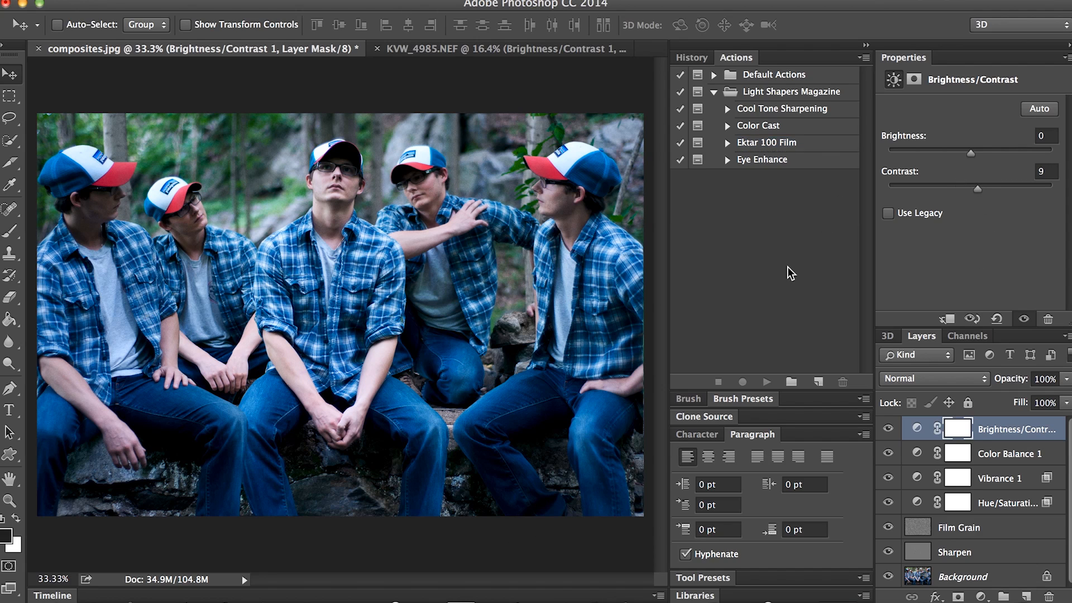
- Compare the original composites.jpg snapshot with its final edited state twice through the history, ending on the edited version
{"action": "left_click", "coordinate": [693, 57]}
{"action": "scroll", "coordinate": [755, 112], "scroll_direction": "up", "scroll_amount": 3}
{"action": "left_click", "coordinate": [783, 76]}
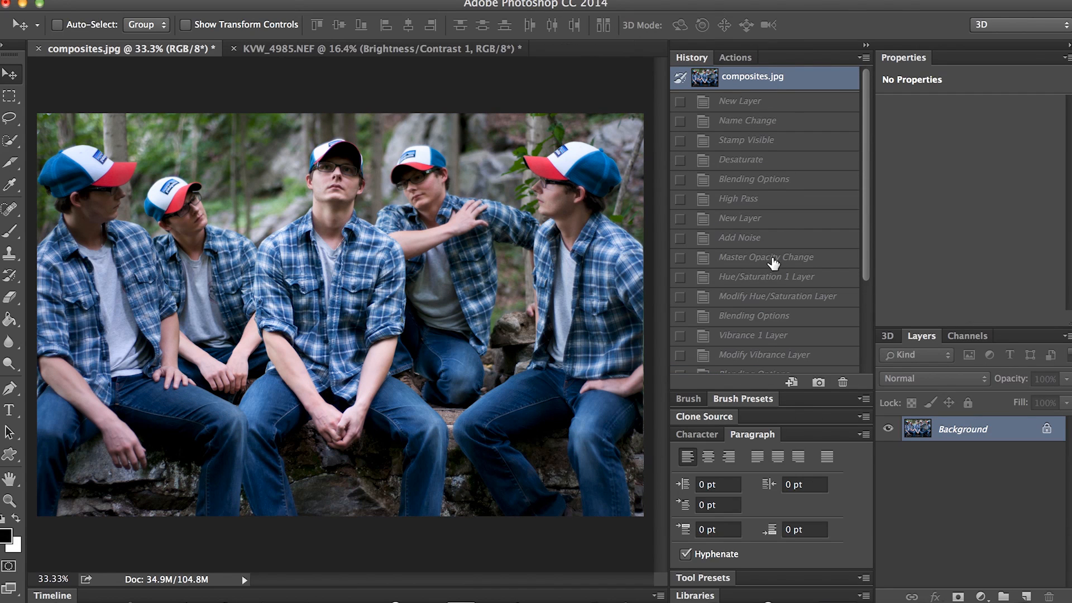
{"action": "left_click", "coordinate": [737, 57]}
{"action": "left_click", "coordinate": [693, 58]}
{"action": "scroll", "coordinate": [765, 224], "scroll_direction": "down", "scroll_amount": 5}
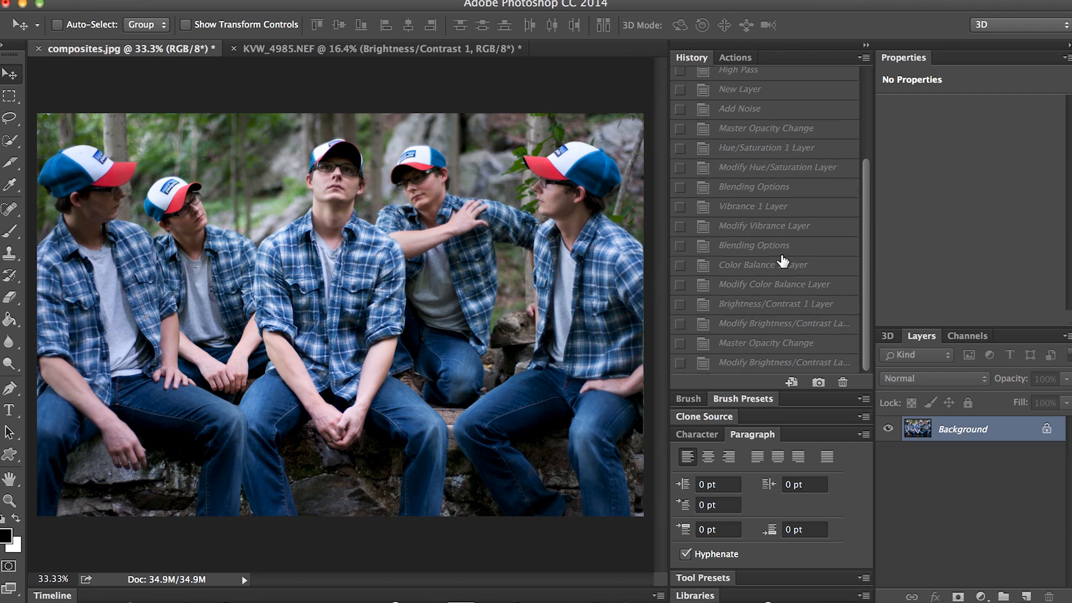
{"action": "left_click", "coordinate": [742, 363]}
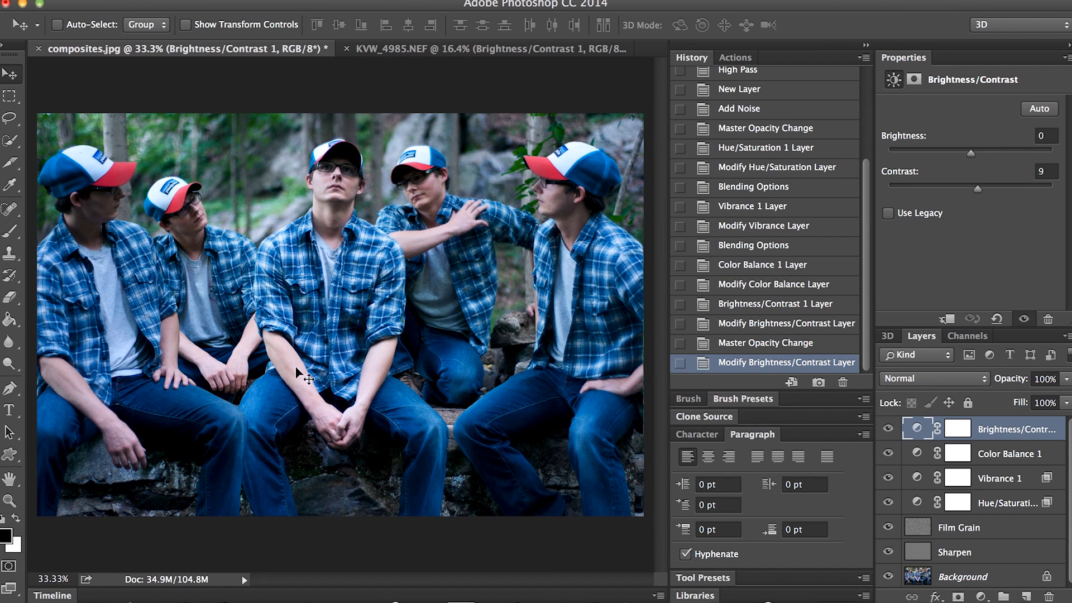
{"action": "scroll", "coordinate": [769, 240], "scroll_direction": "up", "scroll_amount": 5}
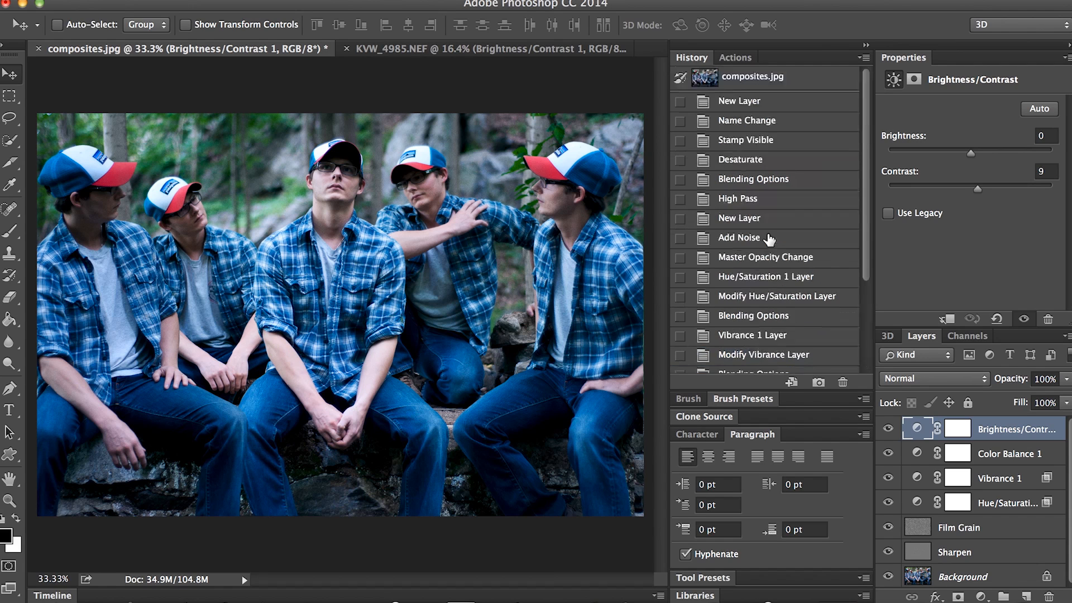
{"action": "left_click", "coordinate": [762, 81]}
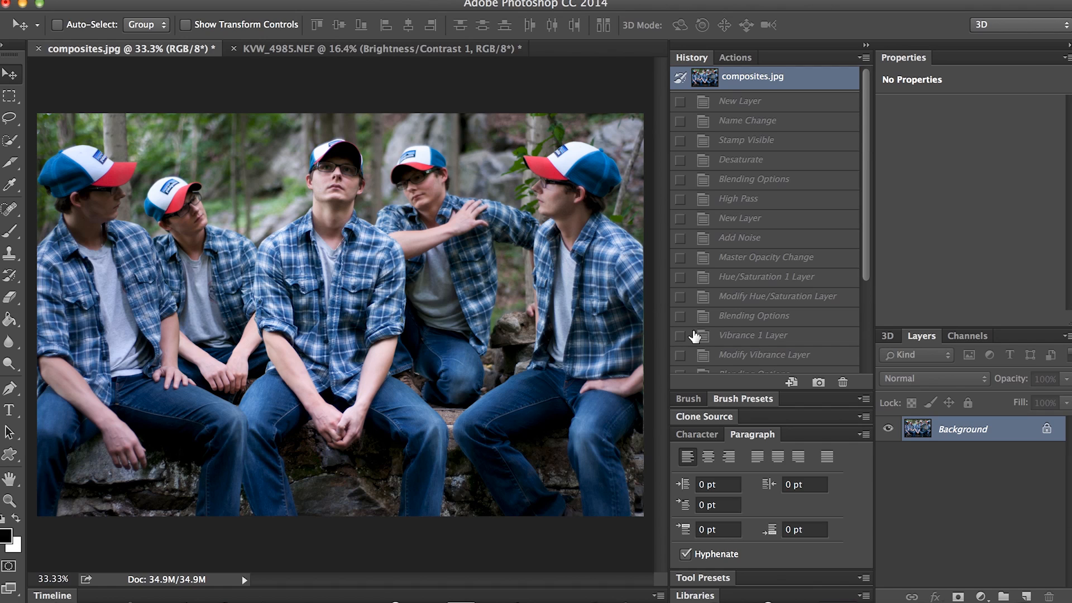
{"action": "scroll", "coordinate": [723, 324], "scroll_direction": "down", "scroll_amount": 5}
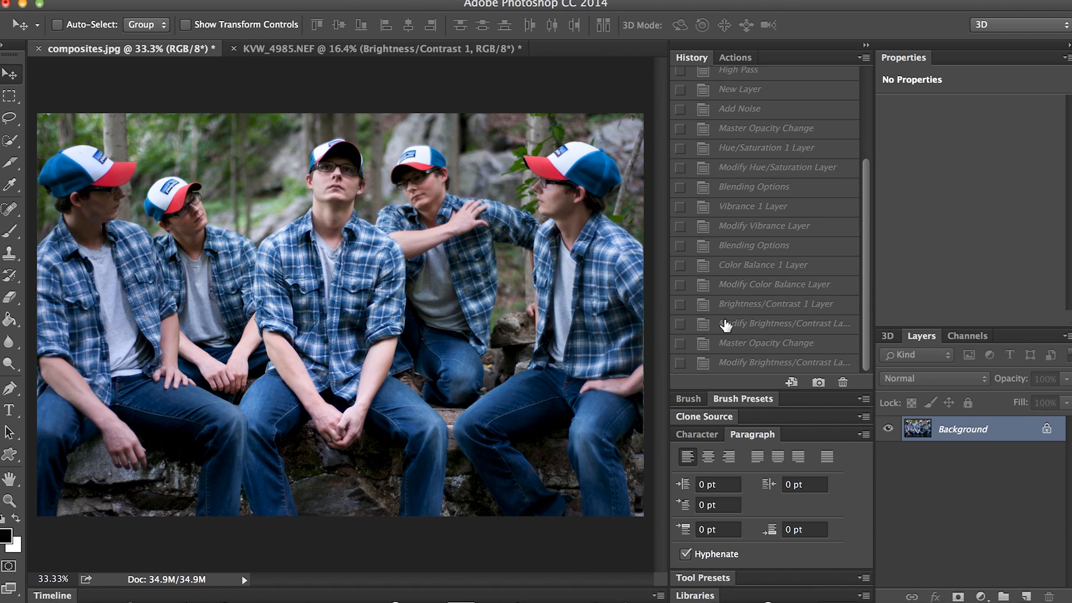
{"action": "left_click", "coordinate": [740, 364]}
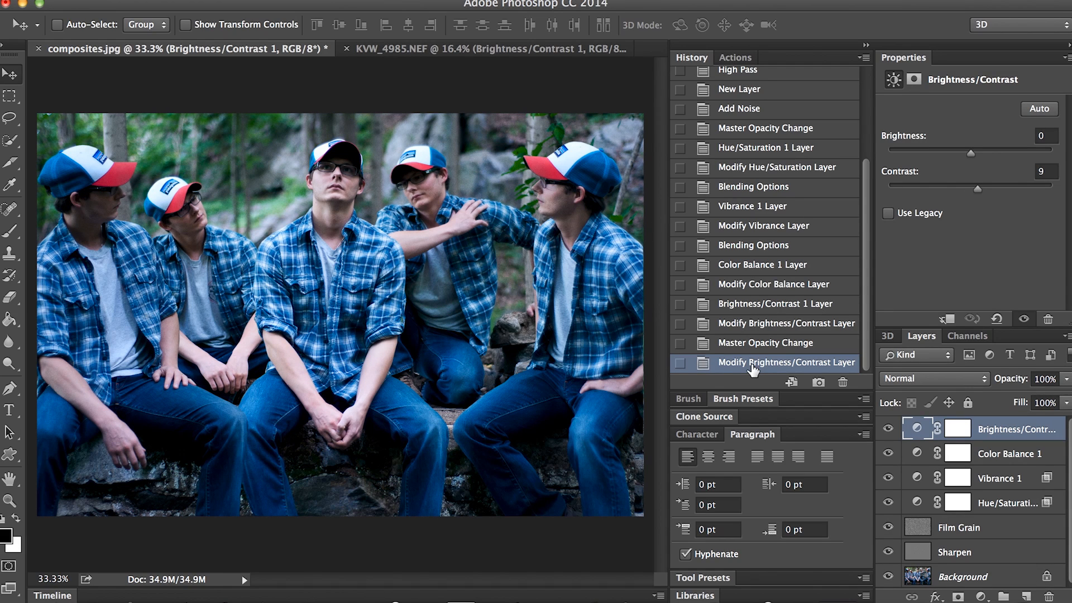